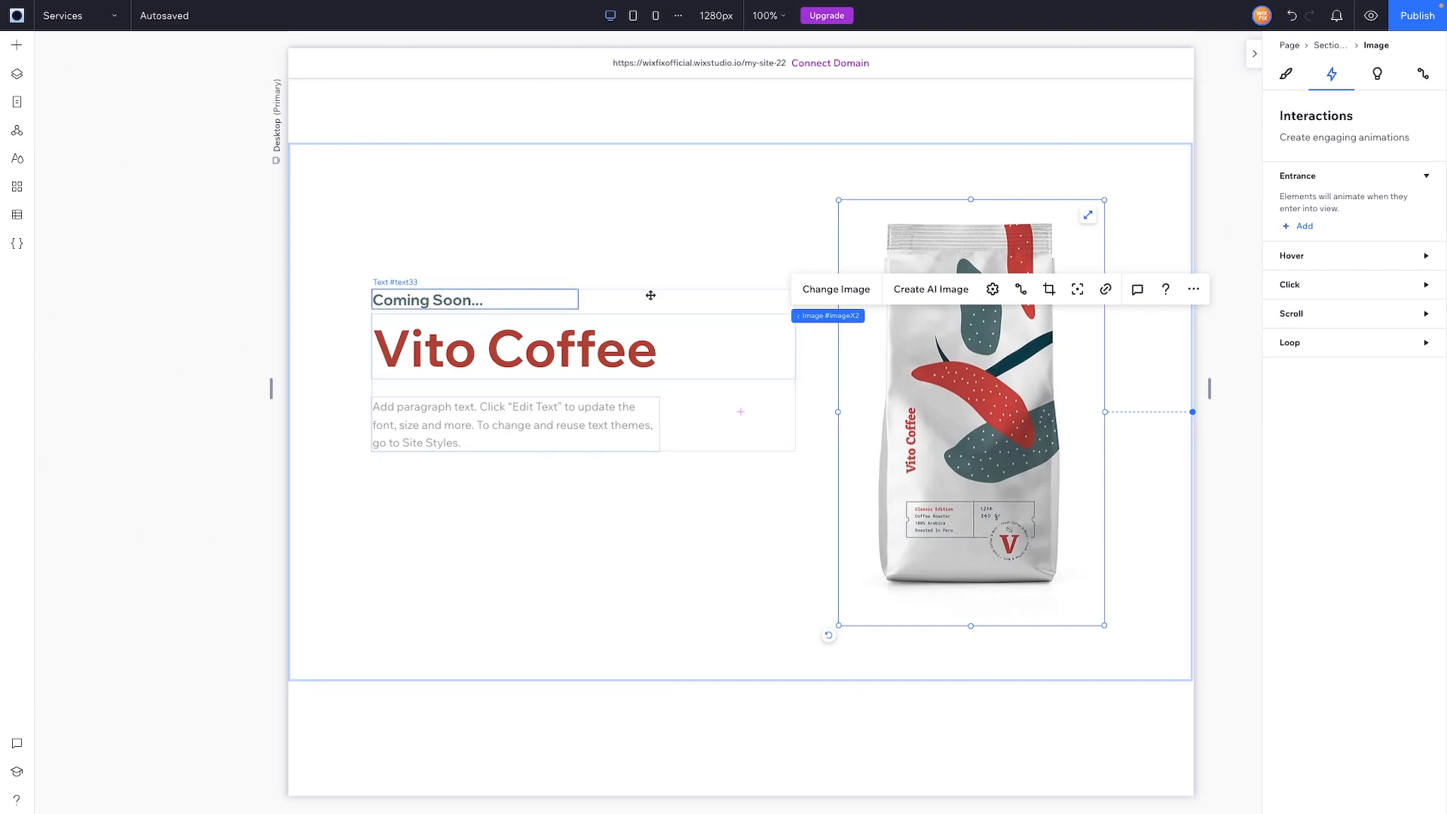
# Add a Wiggle loop animation to the coffee bag image.
pyautogui.click(1285, 74)
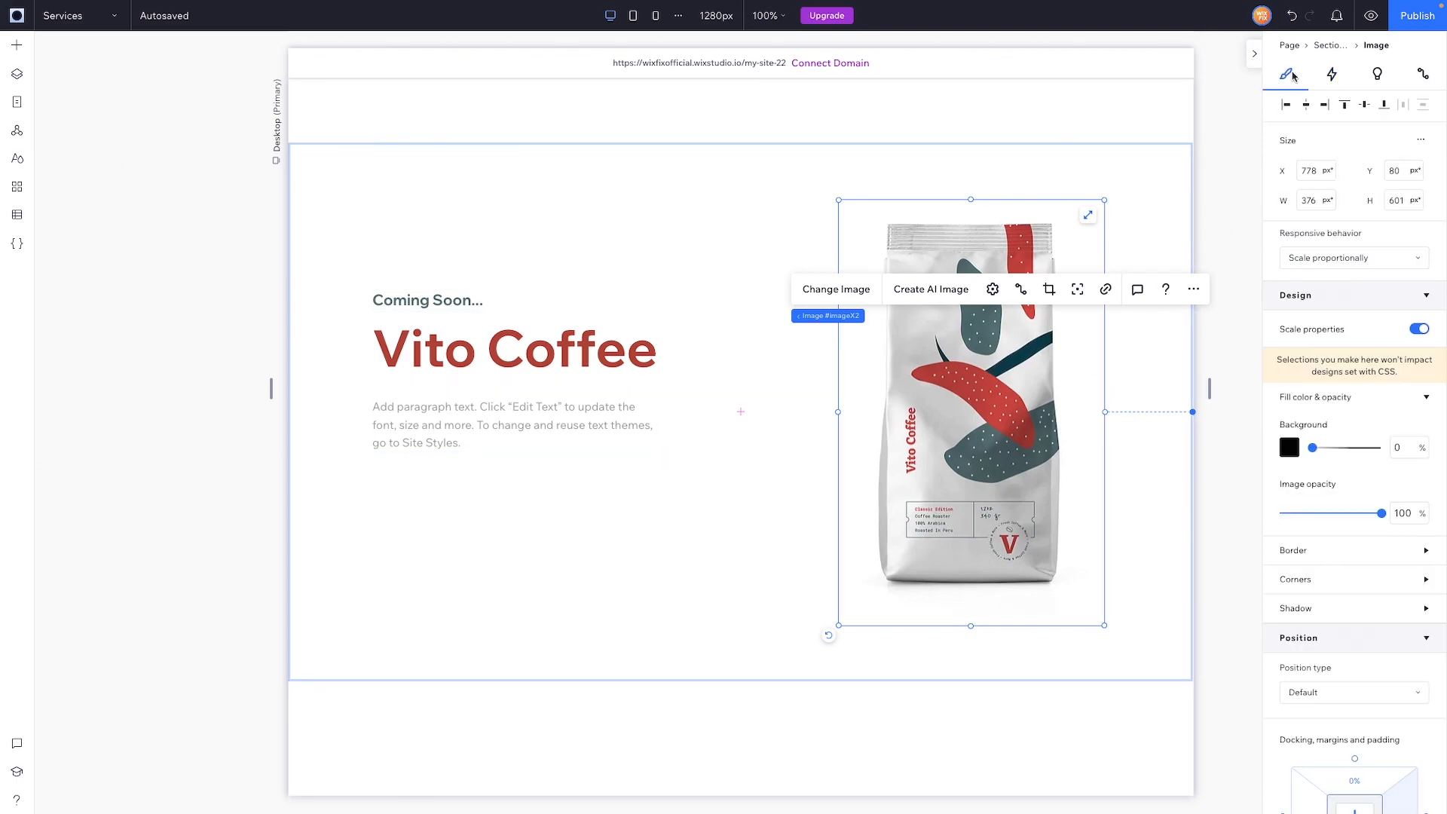
pyautogui.click(1331, 76)
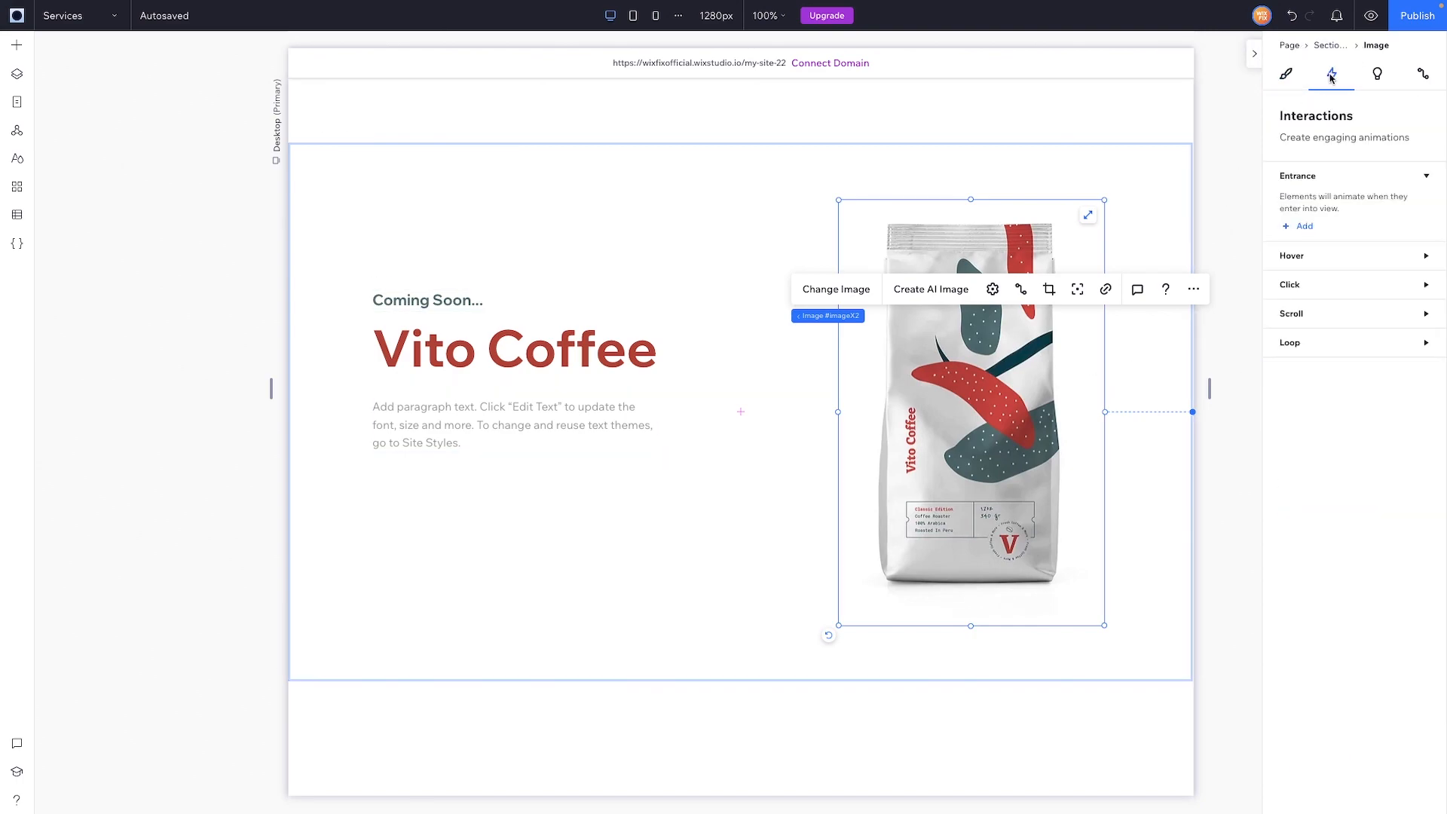
pyautogui.click(1308, 348)
pyautogui.click(1306, 383)
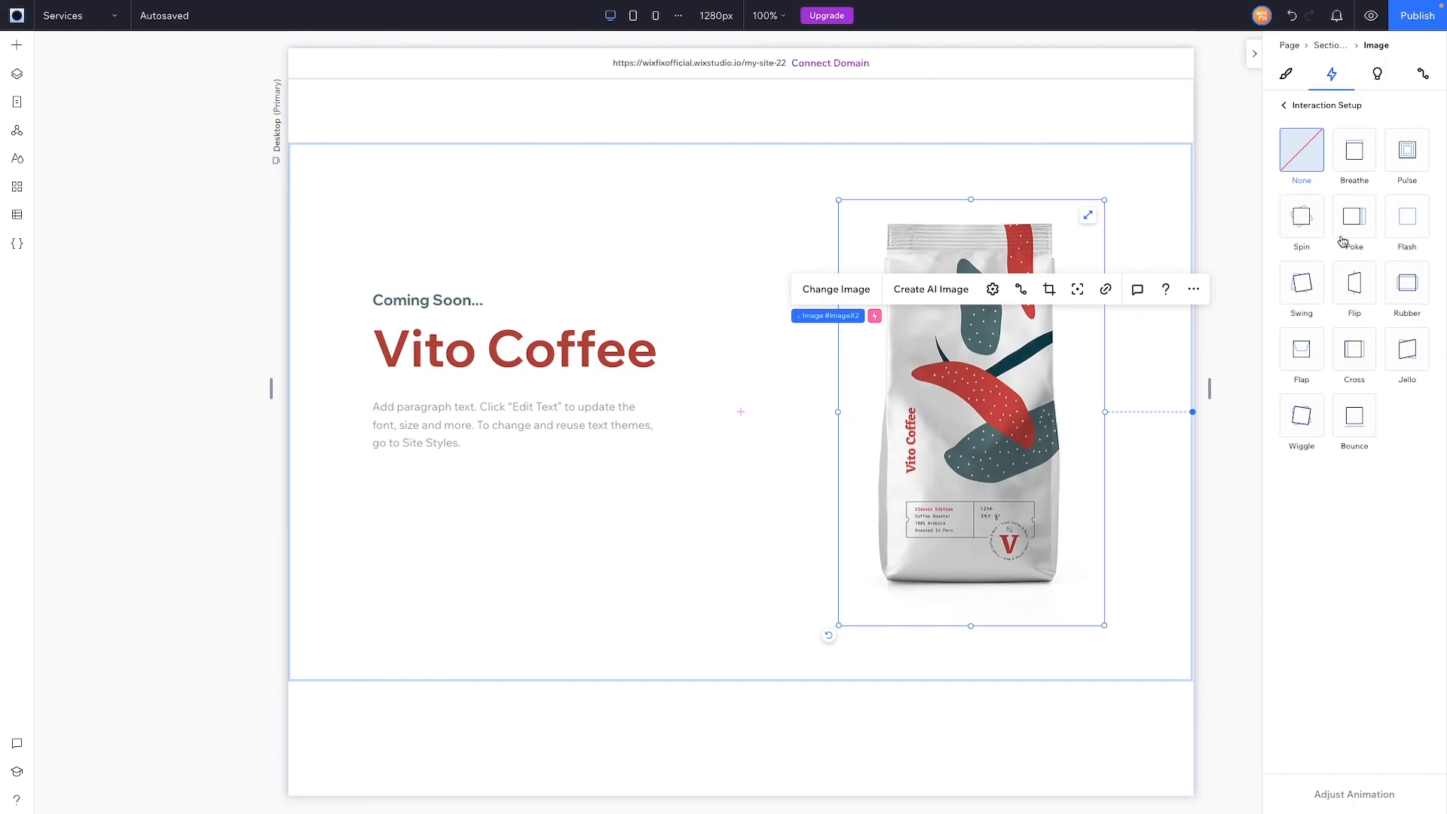
pyautogui.click(1305, 420)
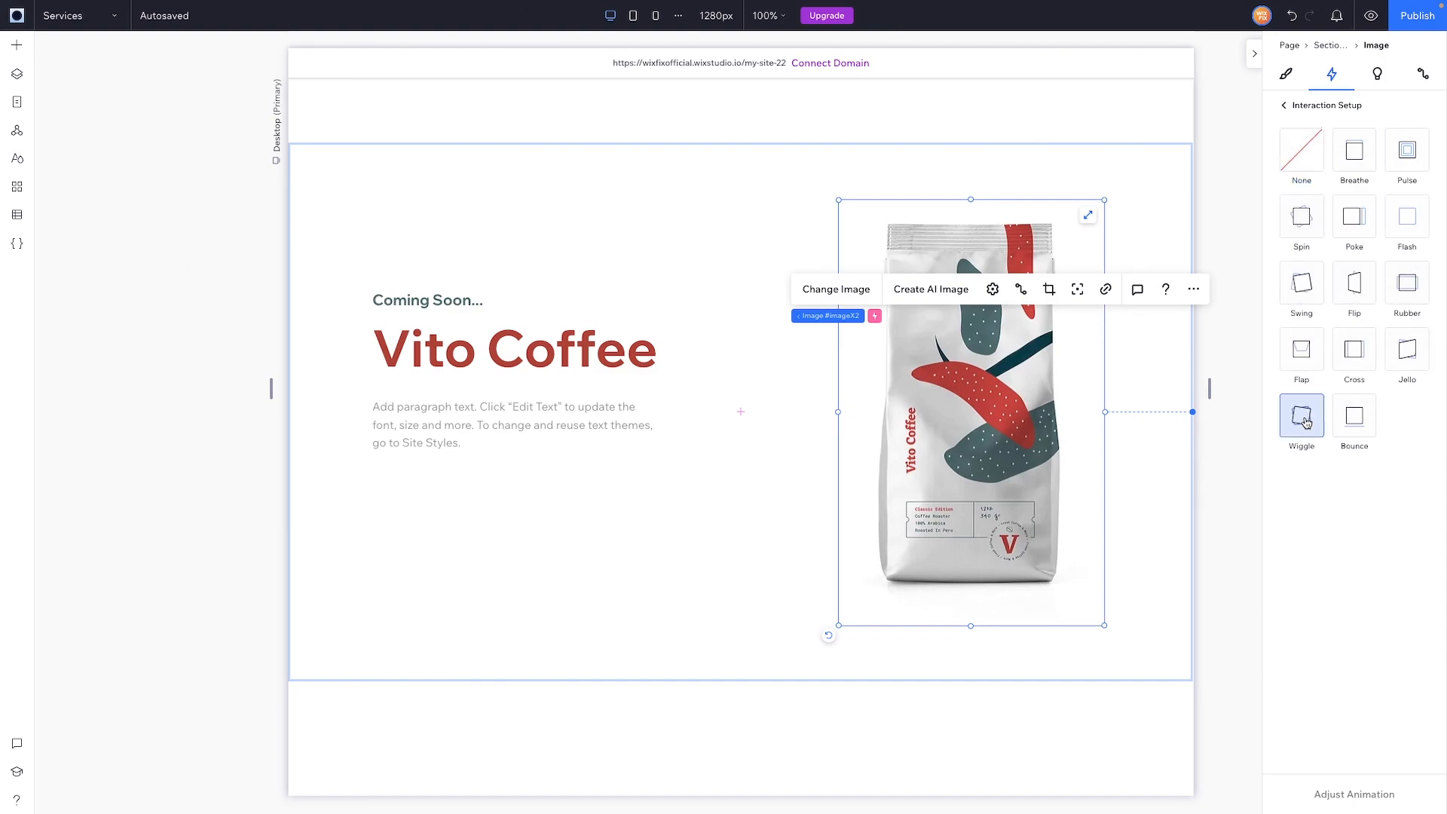
# Try out the Wiggle animation's intensity, duration and repeat delay settings, and preview the site.
pyautogui.click(1355, 795)
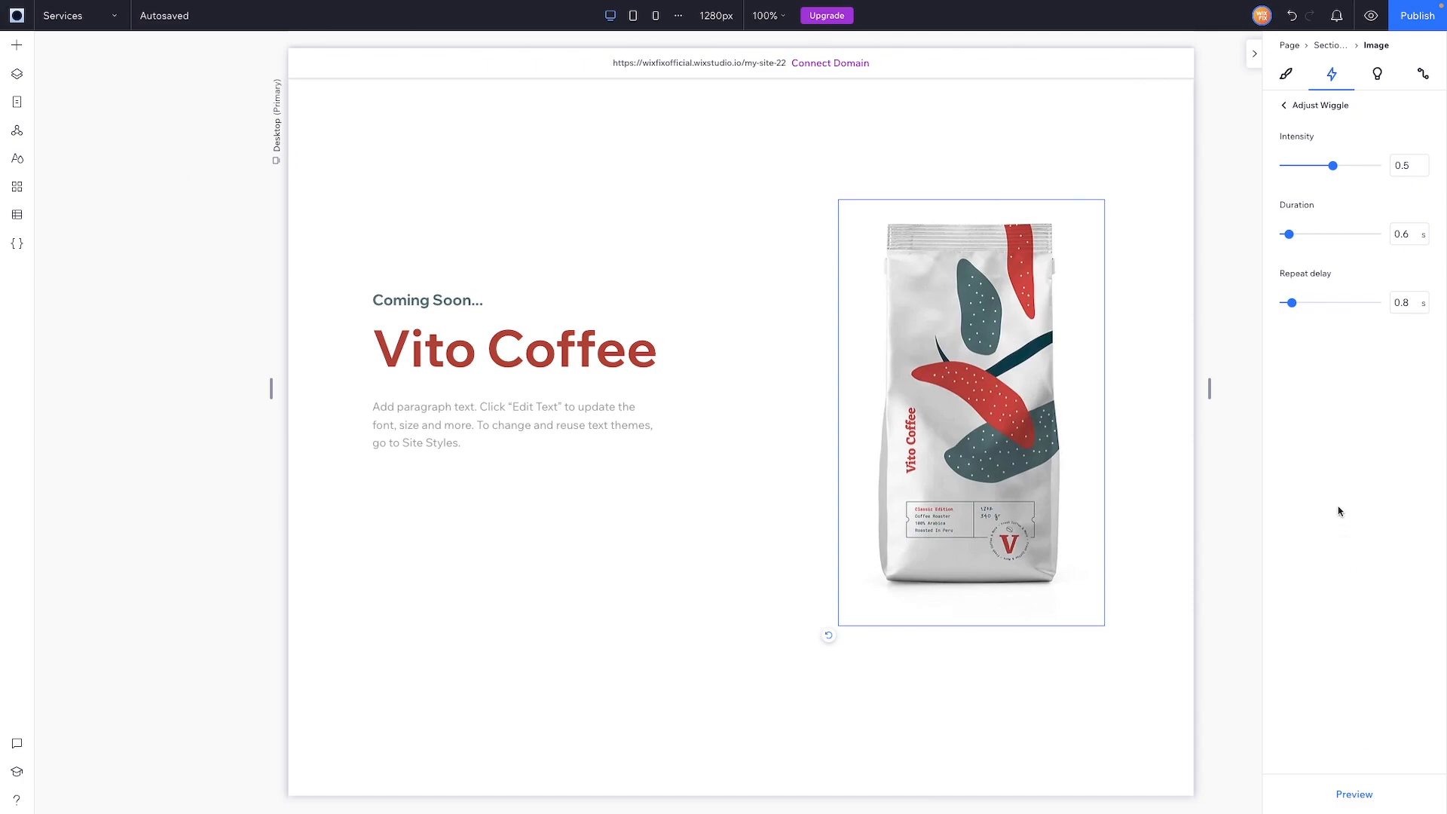
pyautogui.moveTo(1291, 169); pyautogui.dragTo(1283, 171)
pyautogui.moveTo(1289, 235); pyautogui.dragTo(1289, 240)
pyautogui.moveTo(1293, 307); pyautogui.dragTo(1332, 306)
pyautogui.click(1371, 17)
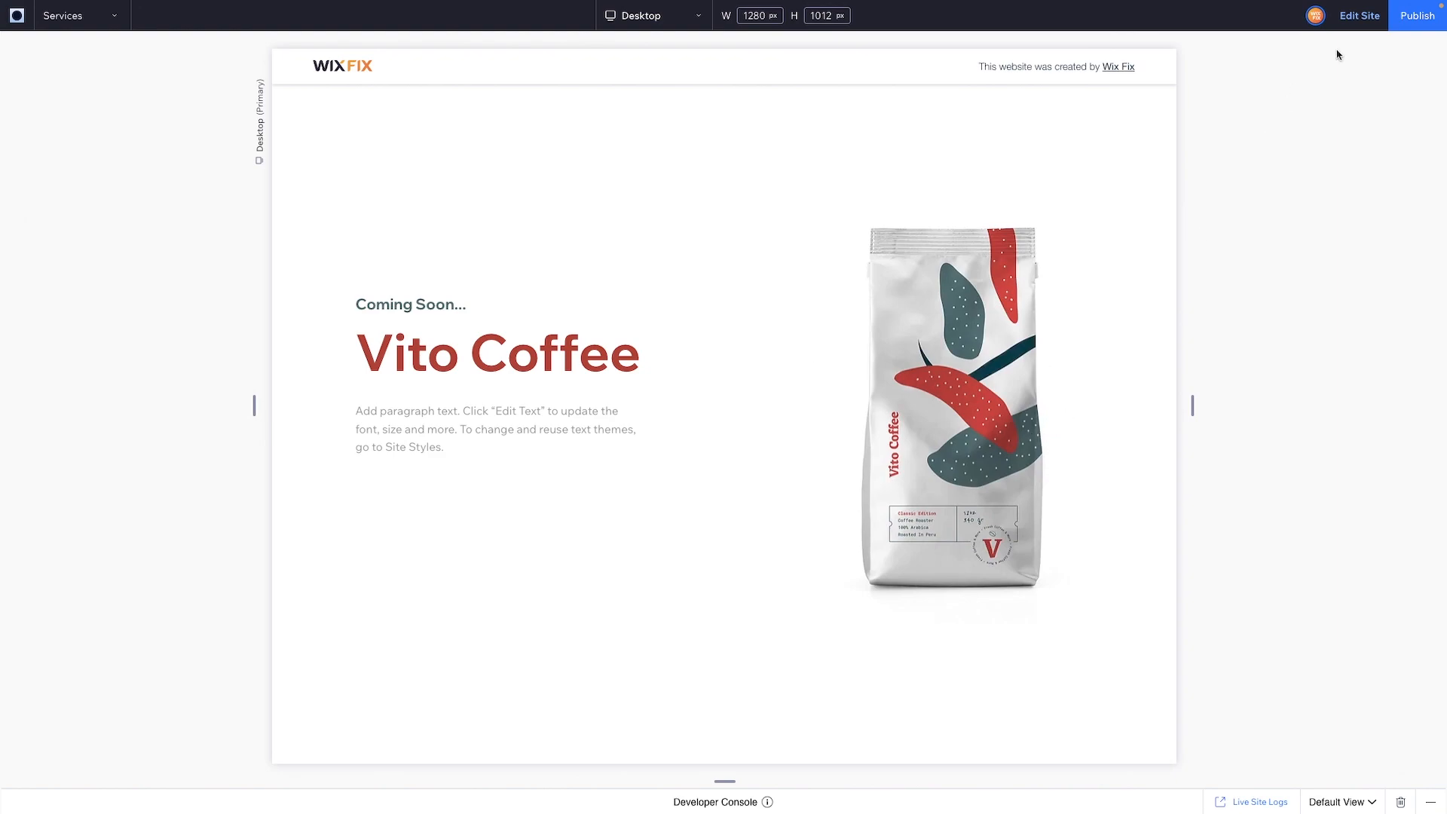
pyautogui.click(1360, 17)
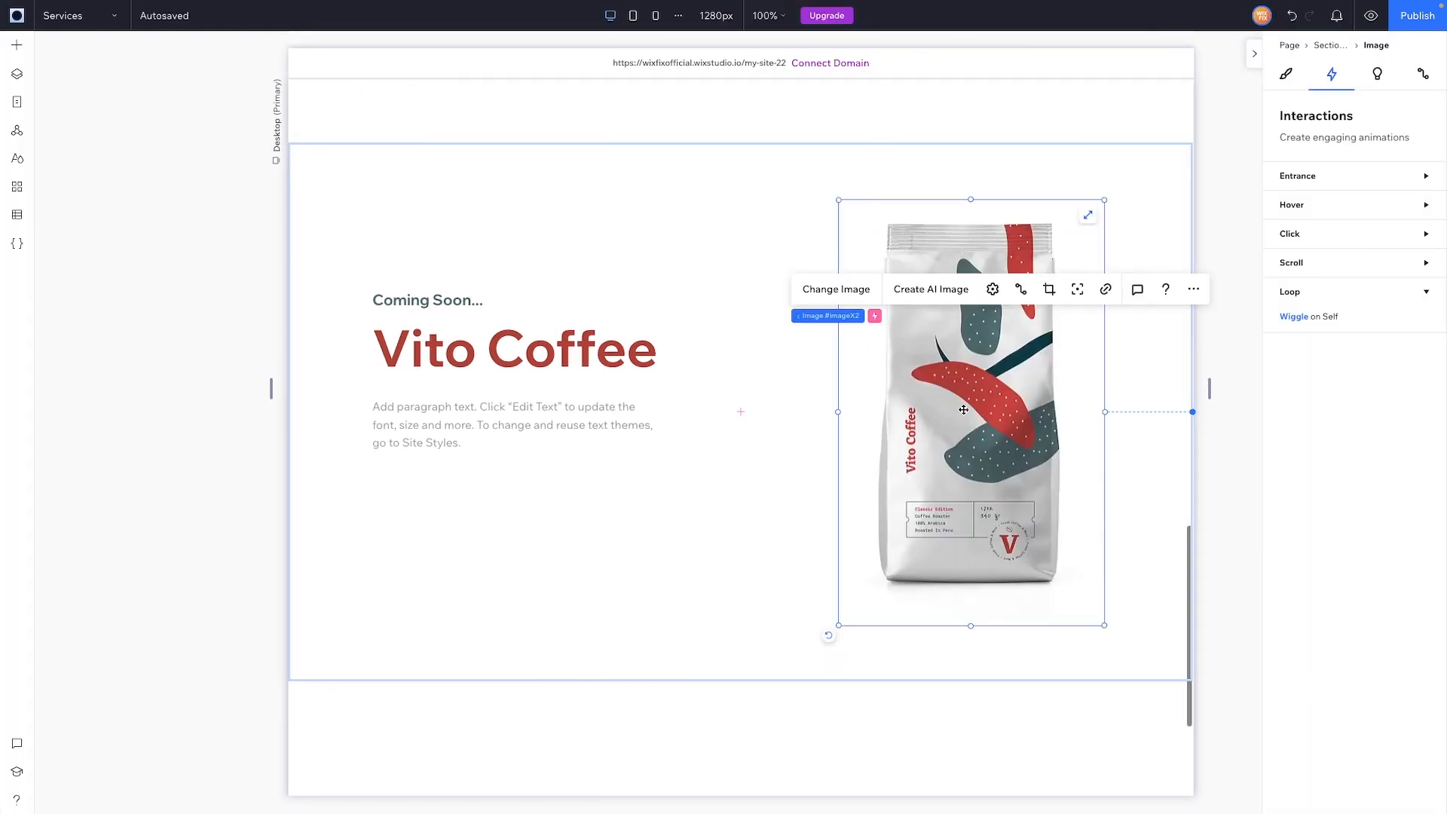
# Replace the image's Wiggle loop animation with Pulse, check its adjustment settings and preview the site.
pyautogui.click(1421, 317)
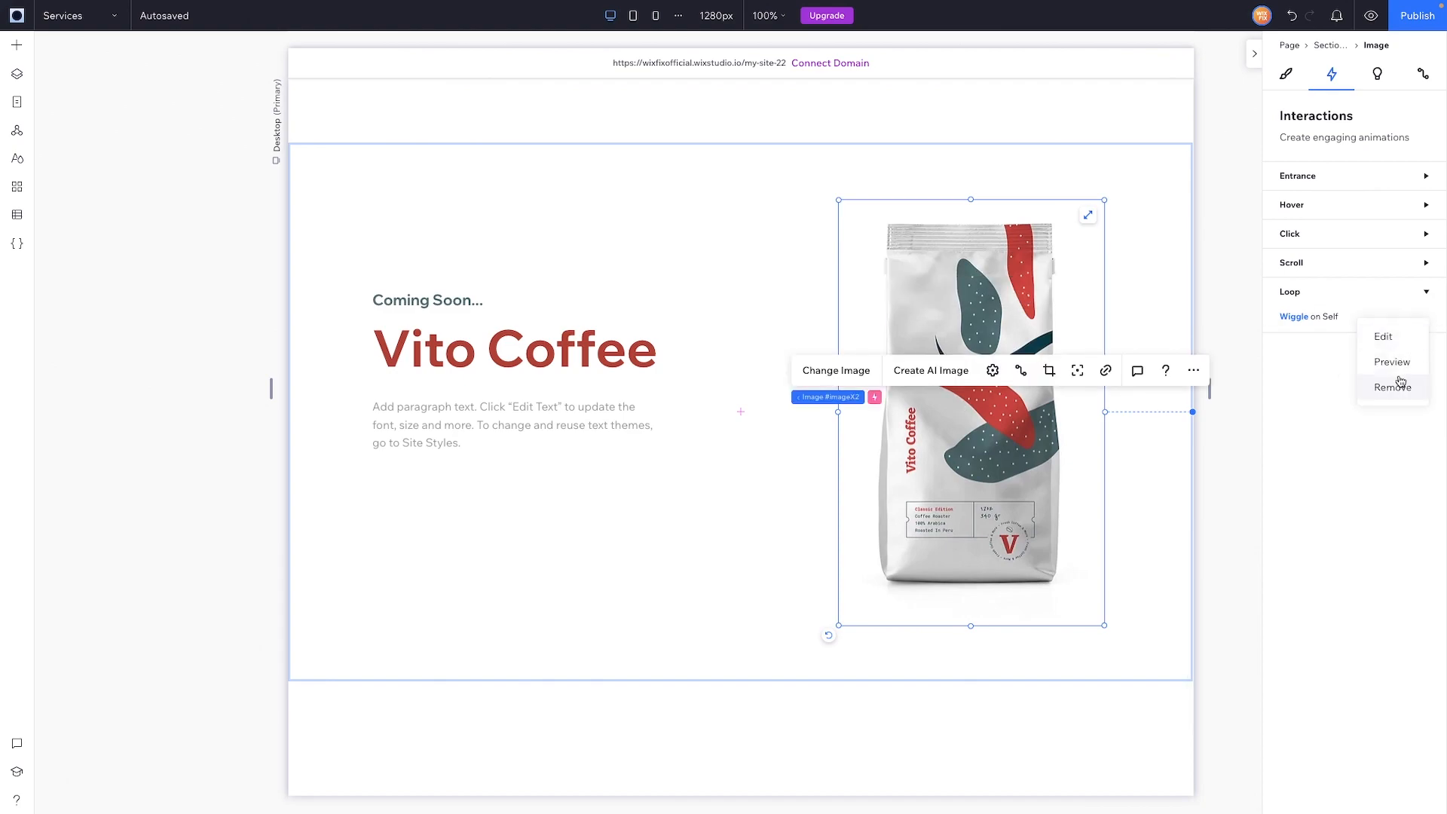
pyautogui.click(1393, 389)
pyautogui.click(1308, 381)
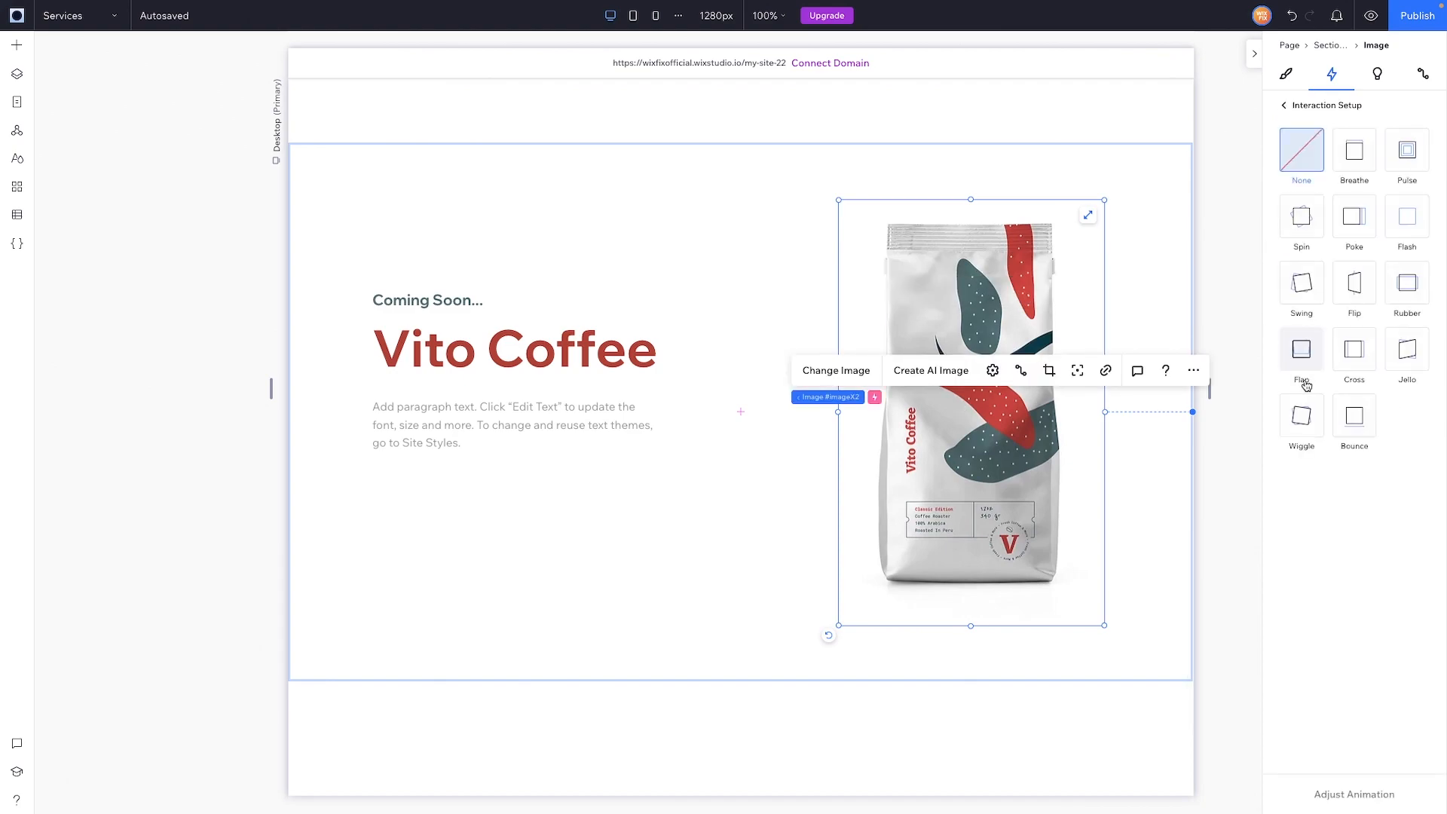
pyautogui.click(1405, 156)
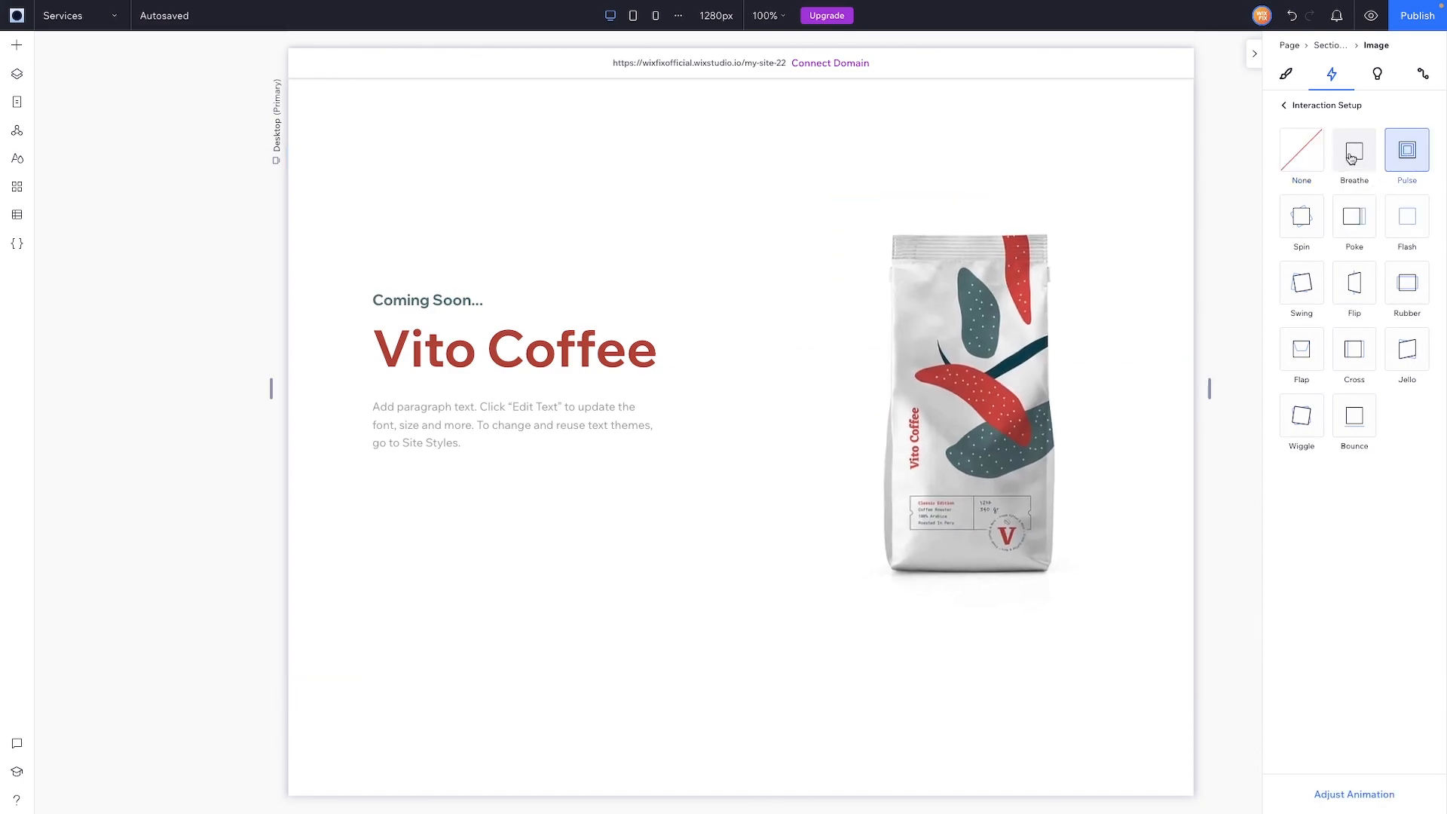
pyautogui.click(1354, 793)
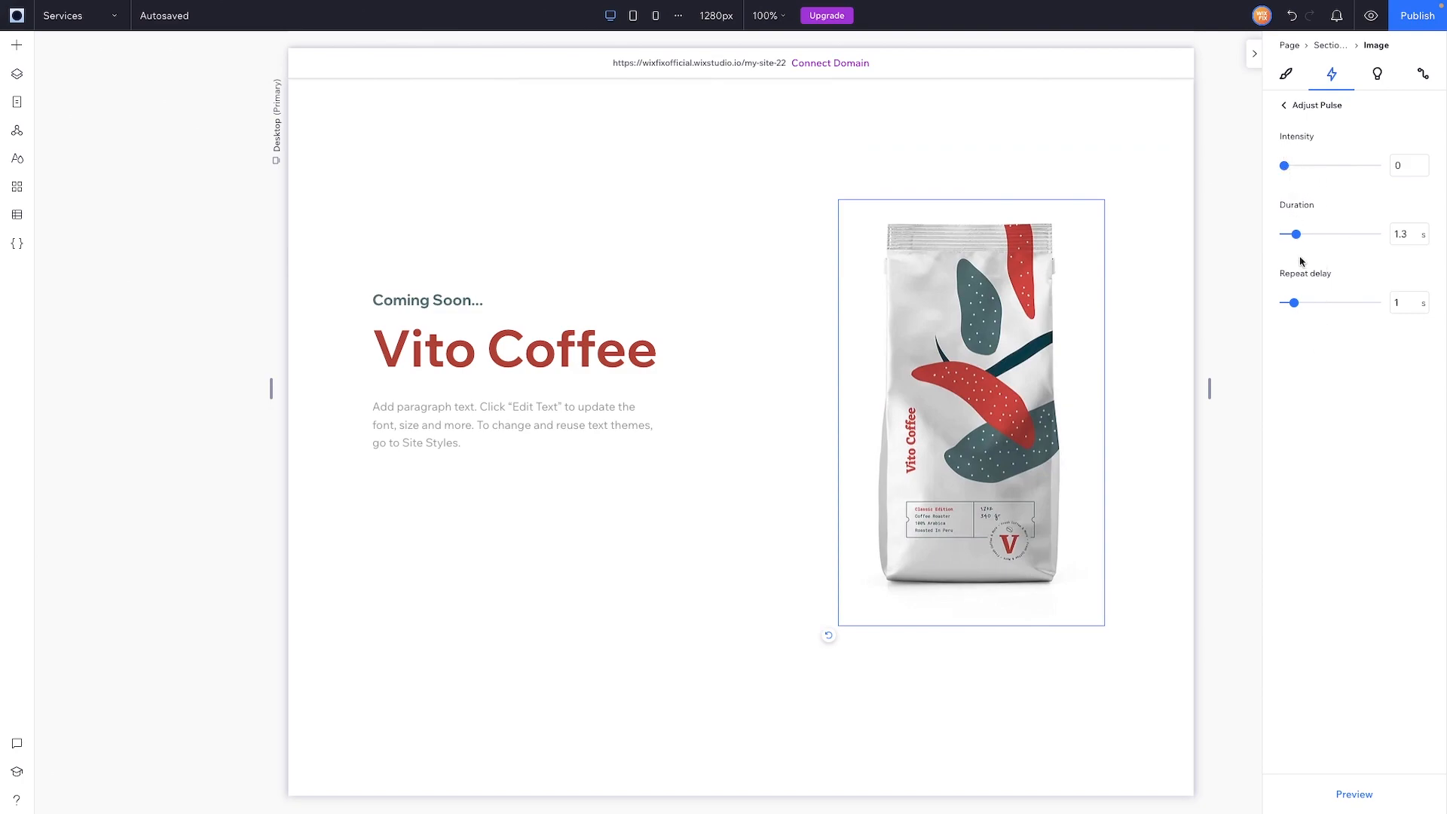
pyautogui.click(1370, 15)
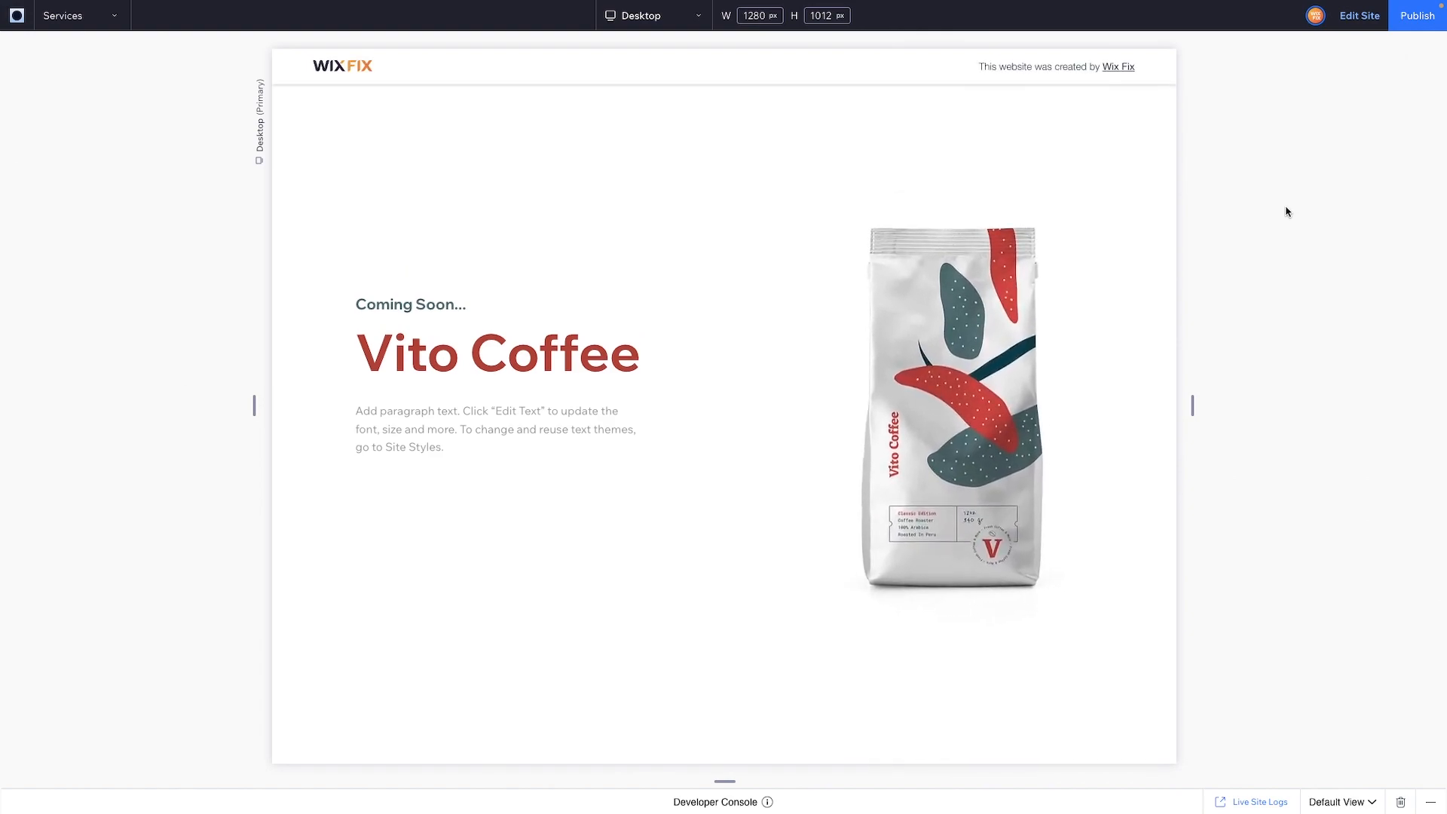
pyautogui.click(1358, 16)
# Remove the image's Pulse loop animation and apply a Breathe loop animation instead.
pyautogui.click(1424, 322)
pyautogui.click(1397, 387)
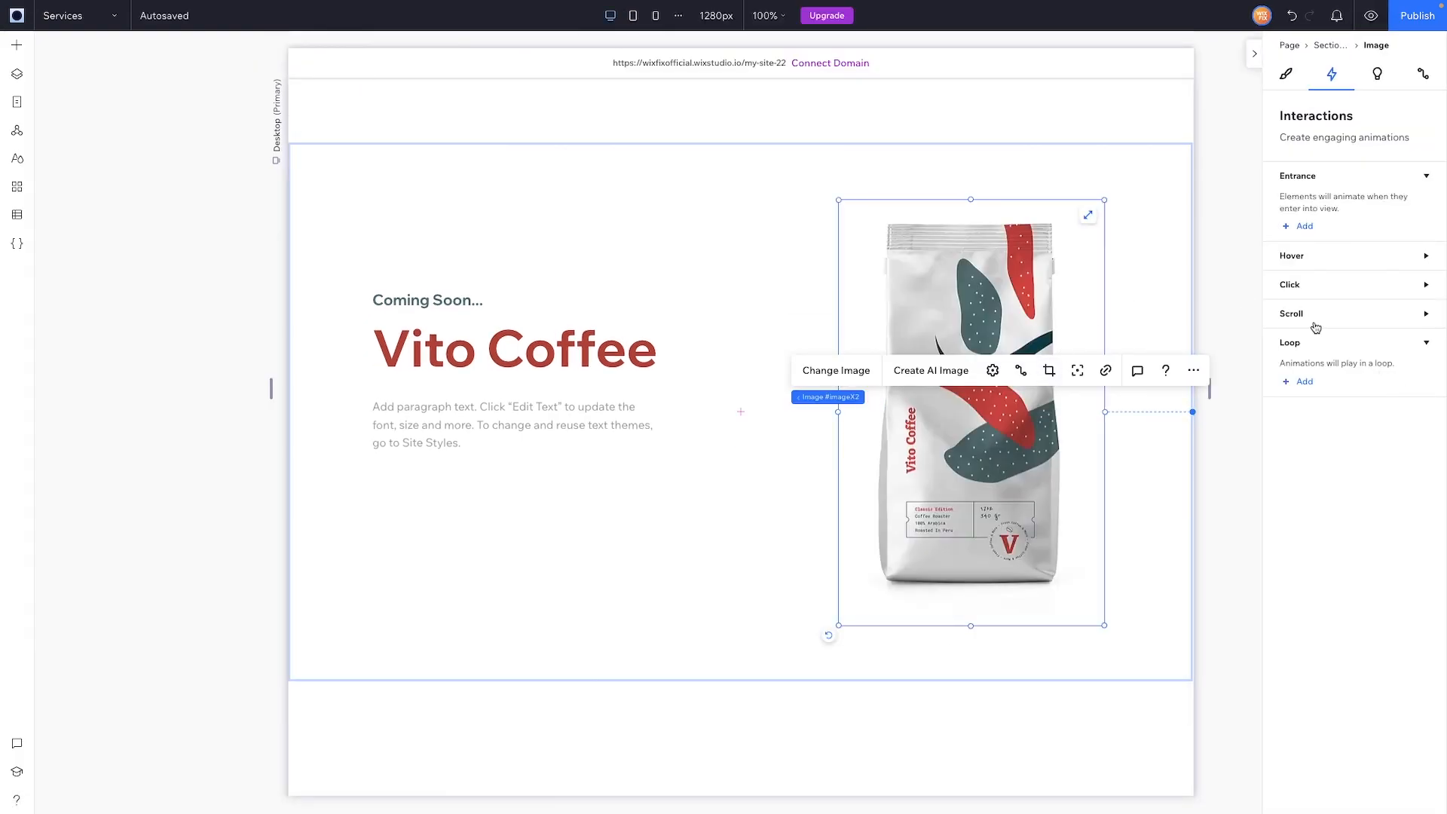
pyautogui.click(1299, 383)
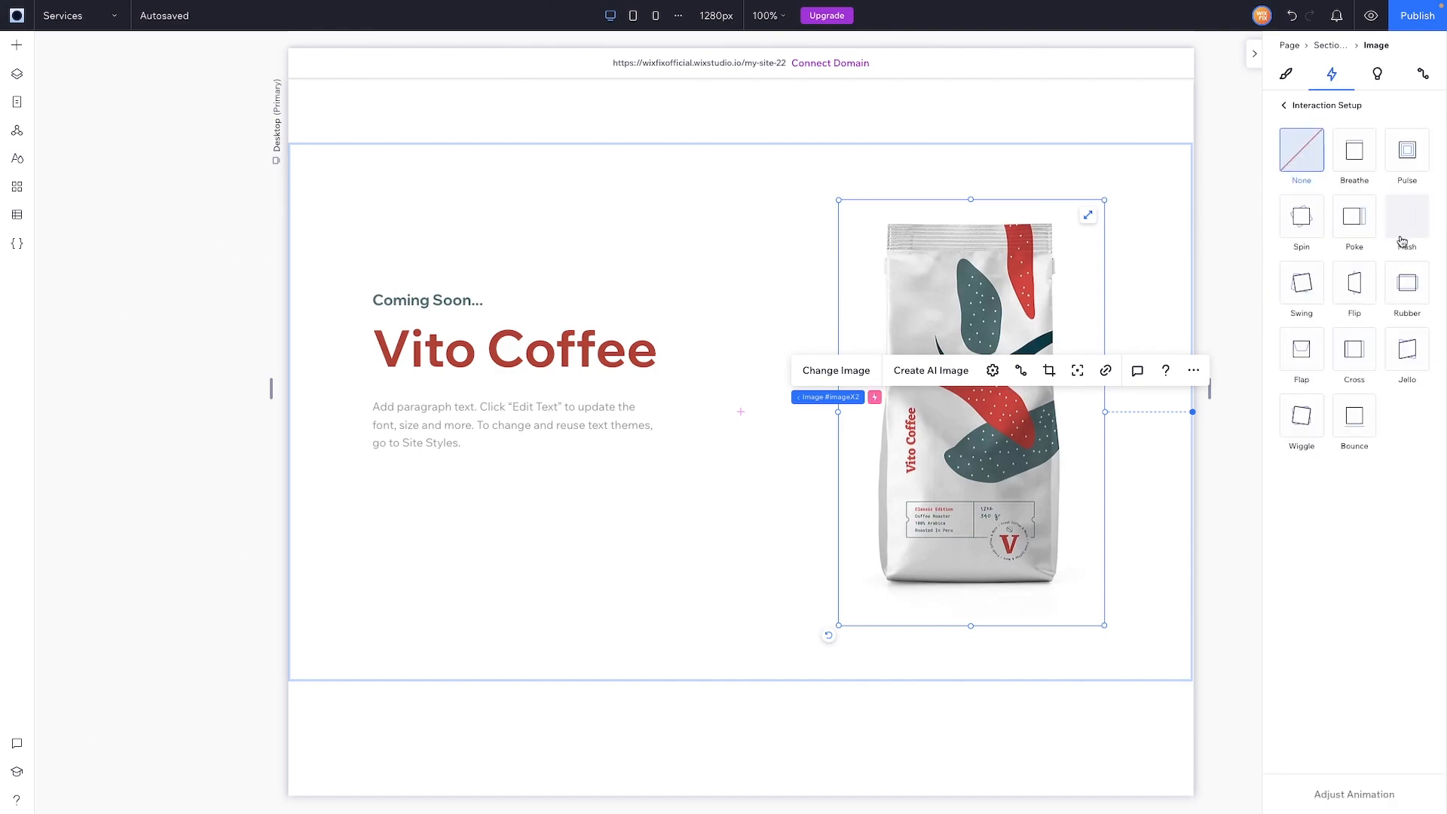
pyautogui.click(1353, 158)
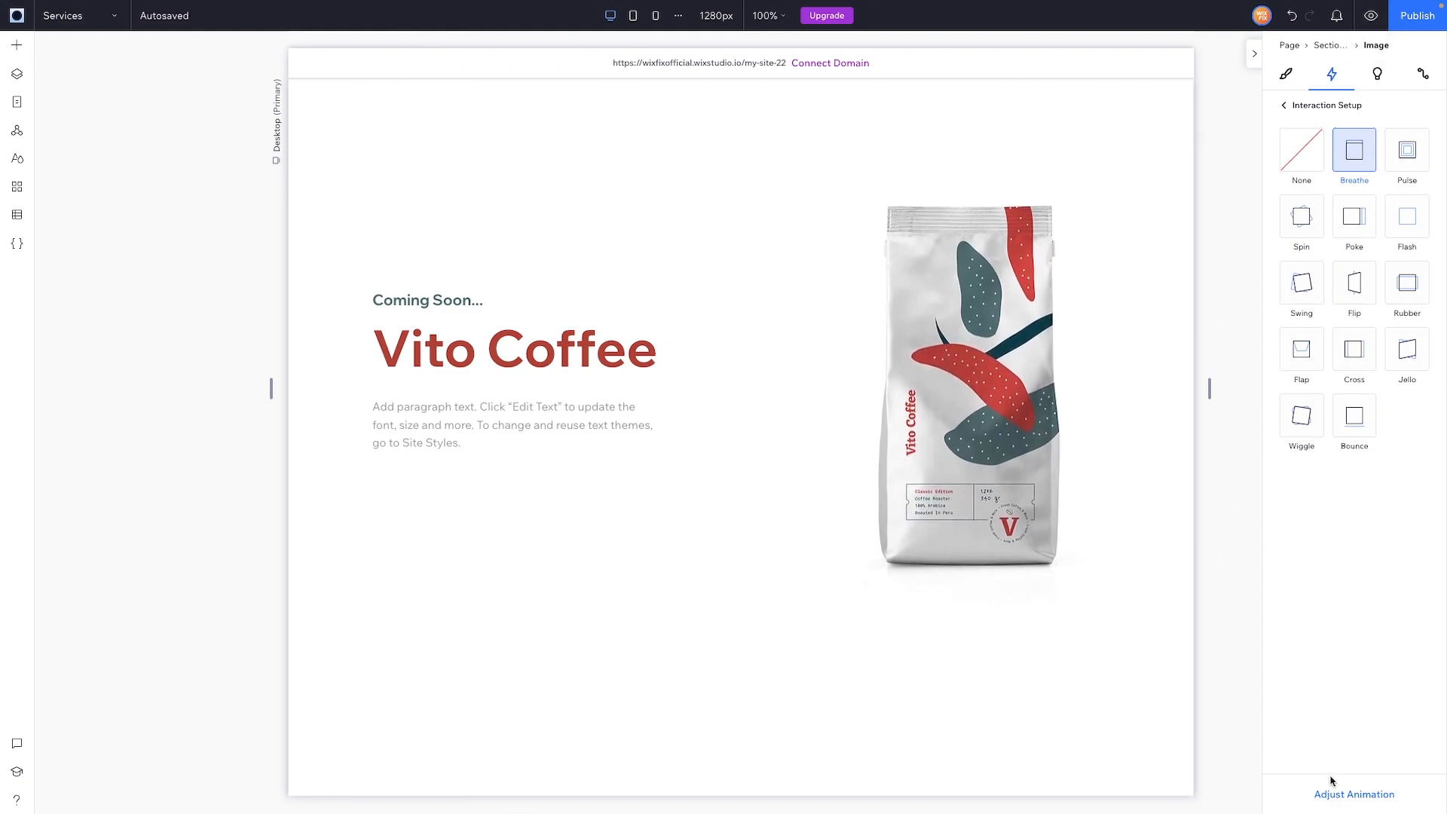
# Review the Breathe animation's settings and direction options, and preview the animated image on the site.
pyautogui.click(1349, 793)
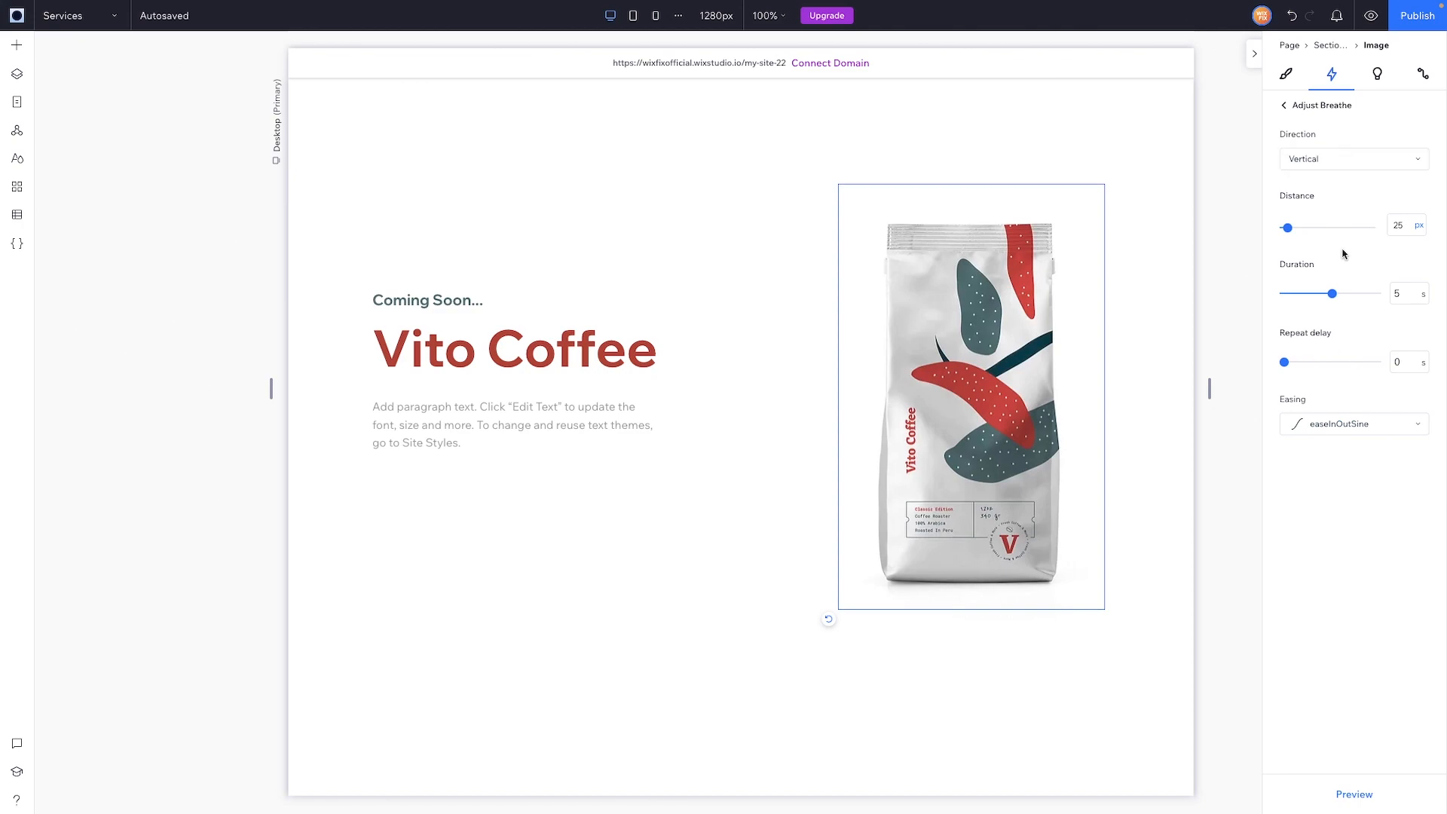
pyautogui.click(1313, 159)
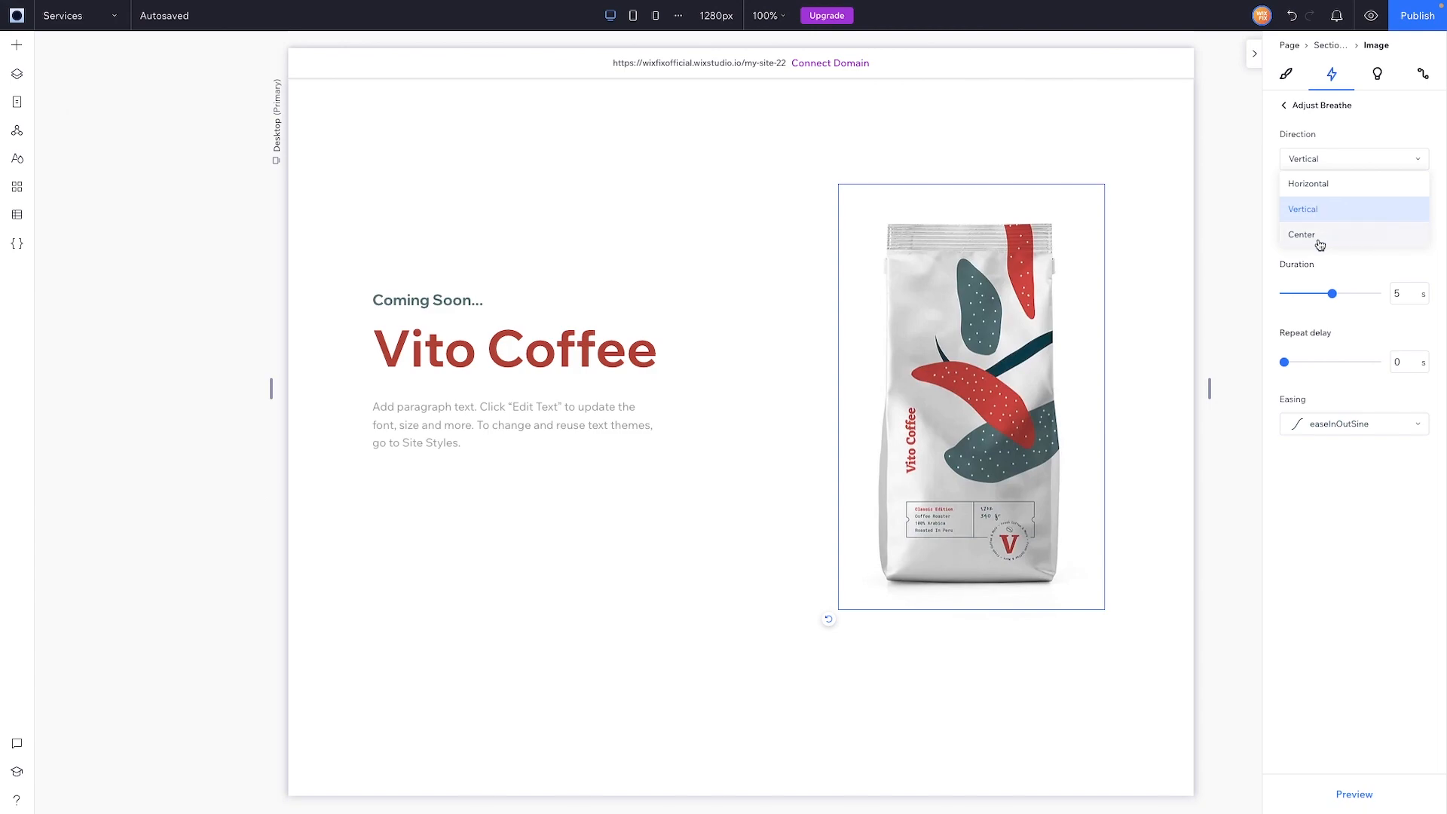
pyautogui.click(1300, 322)
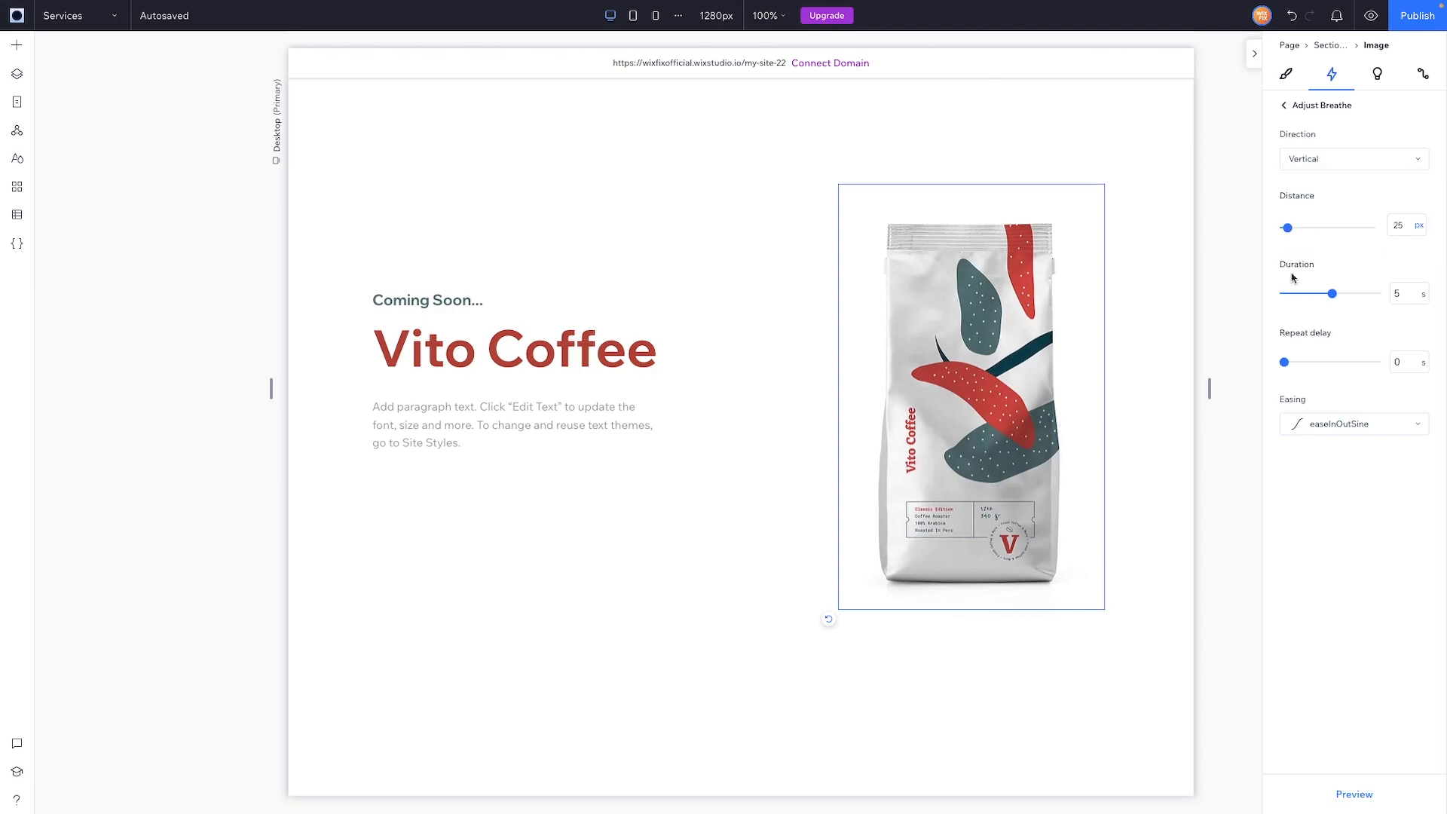
pyautogui.click(1371, 16)
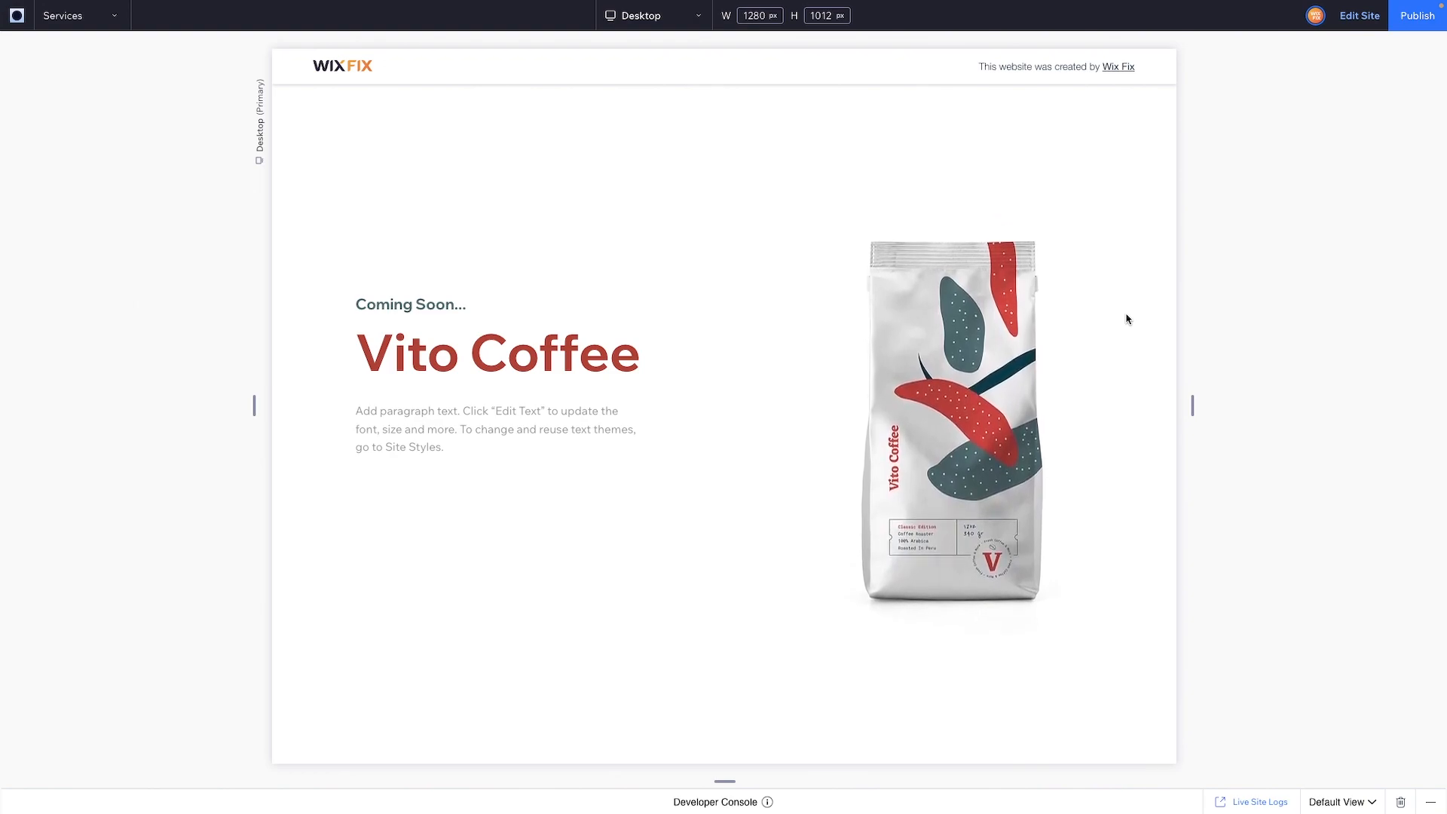
pyautogui.click(1356, 27)
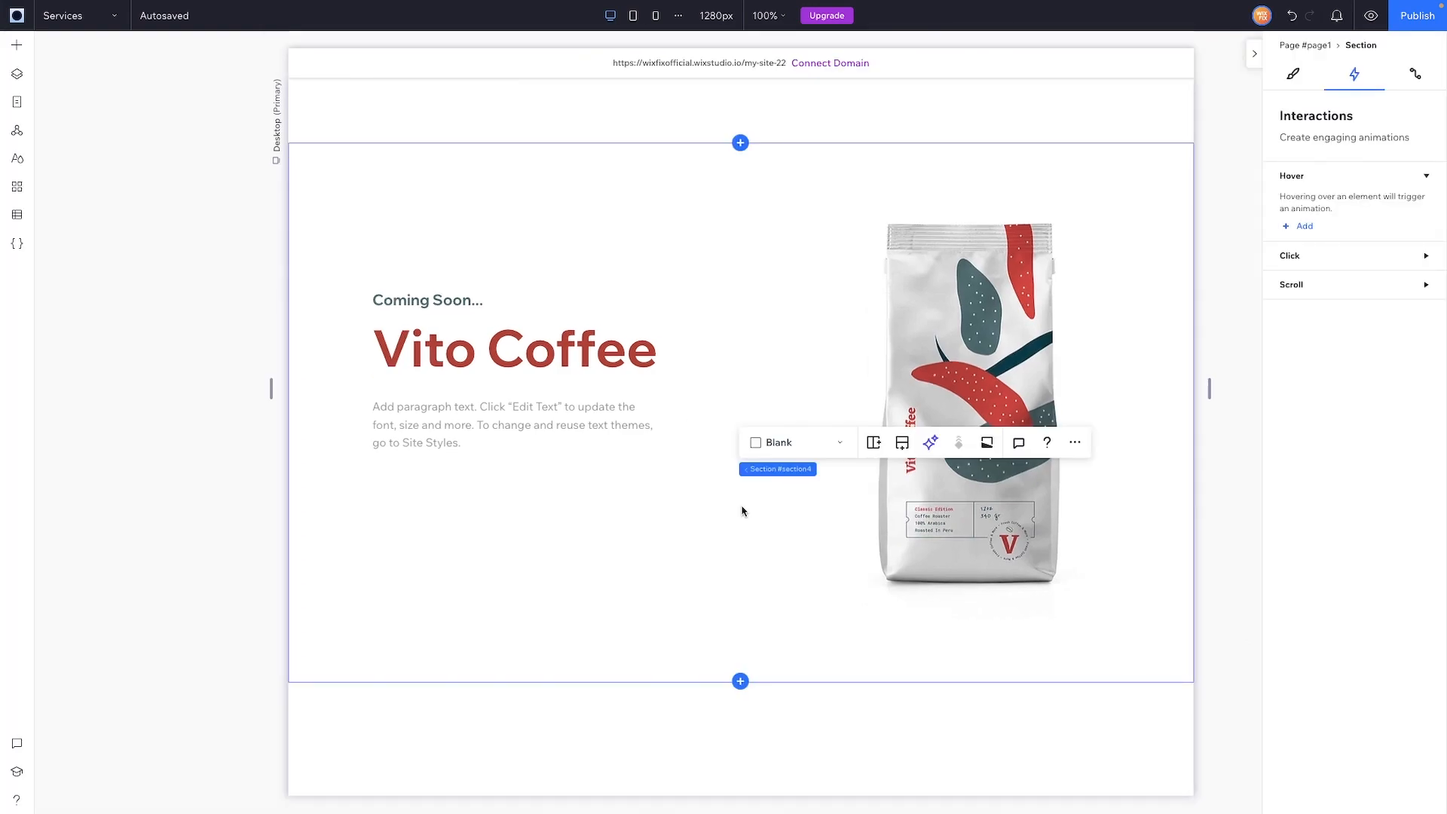
# Add the light green scalloped basic shape, about 202 by 202 px, below the paragraph text.
pyautogui.click(21, 48)
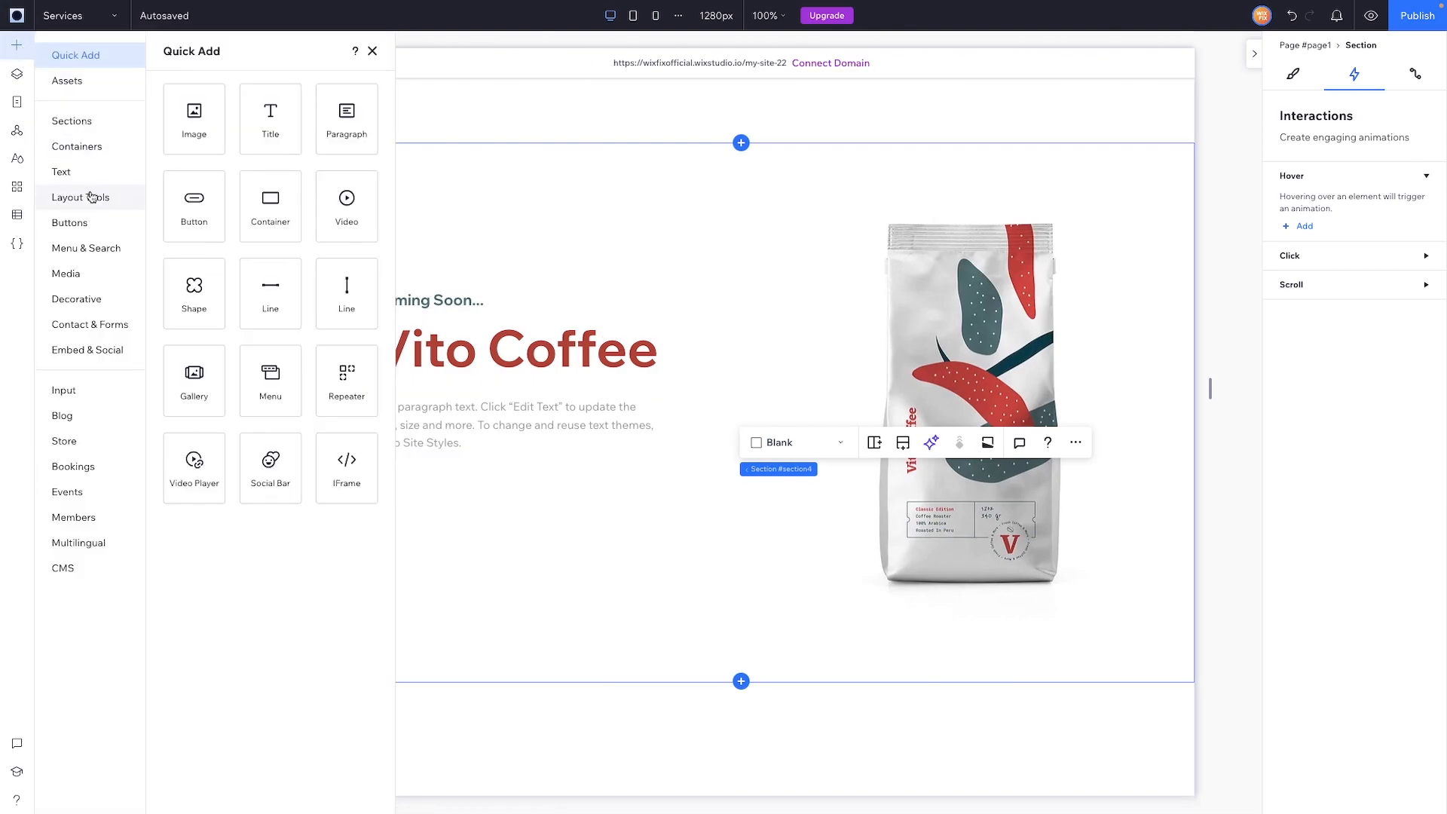
pyautogui.click(84, 298)
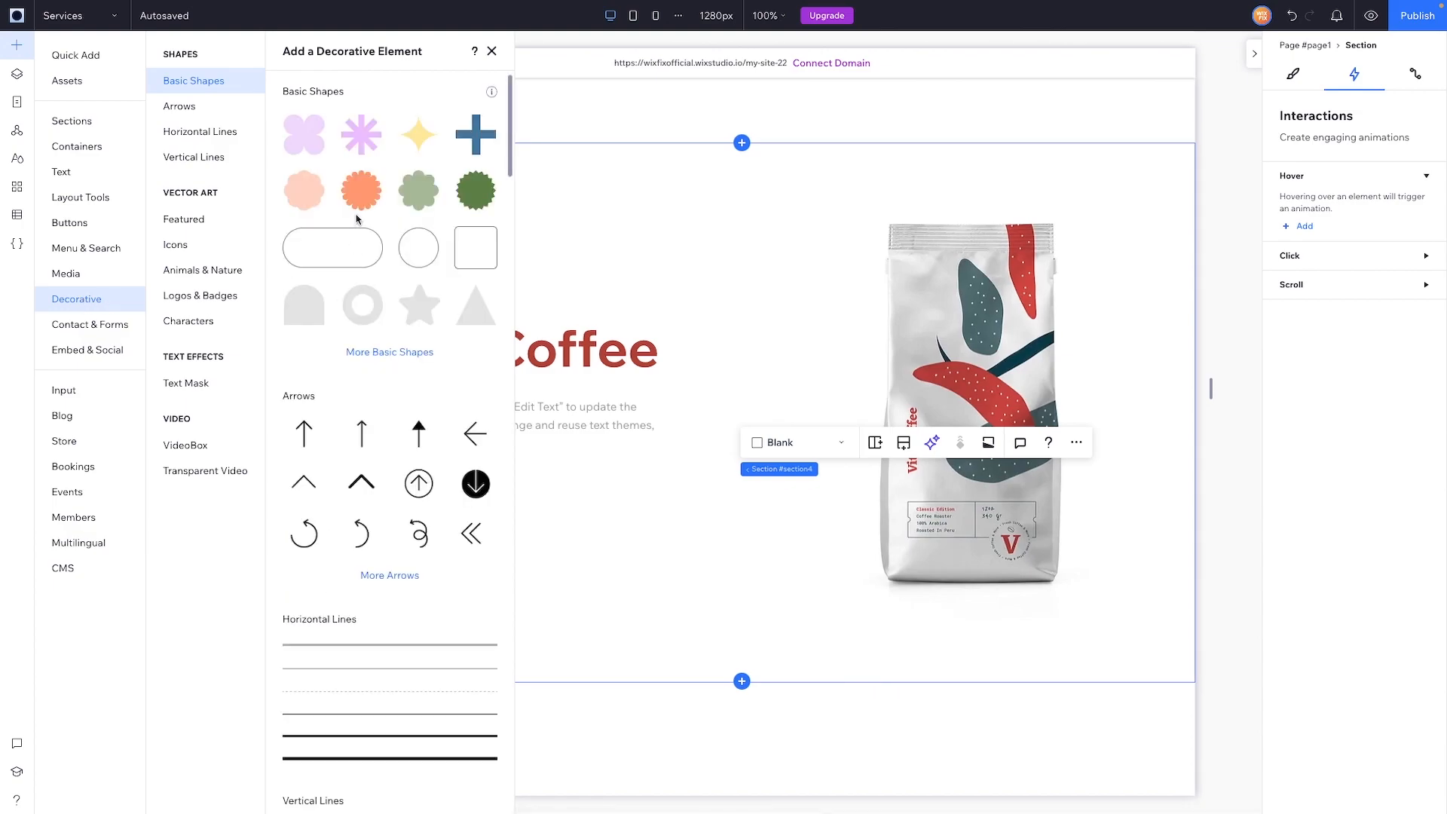
pyautogui.moveTo(415, 195); pyautogui.dragTo(457, 533)
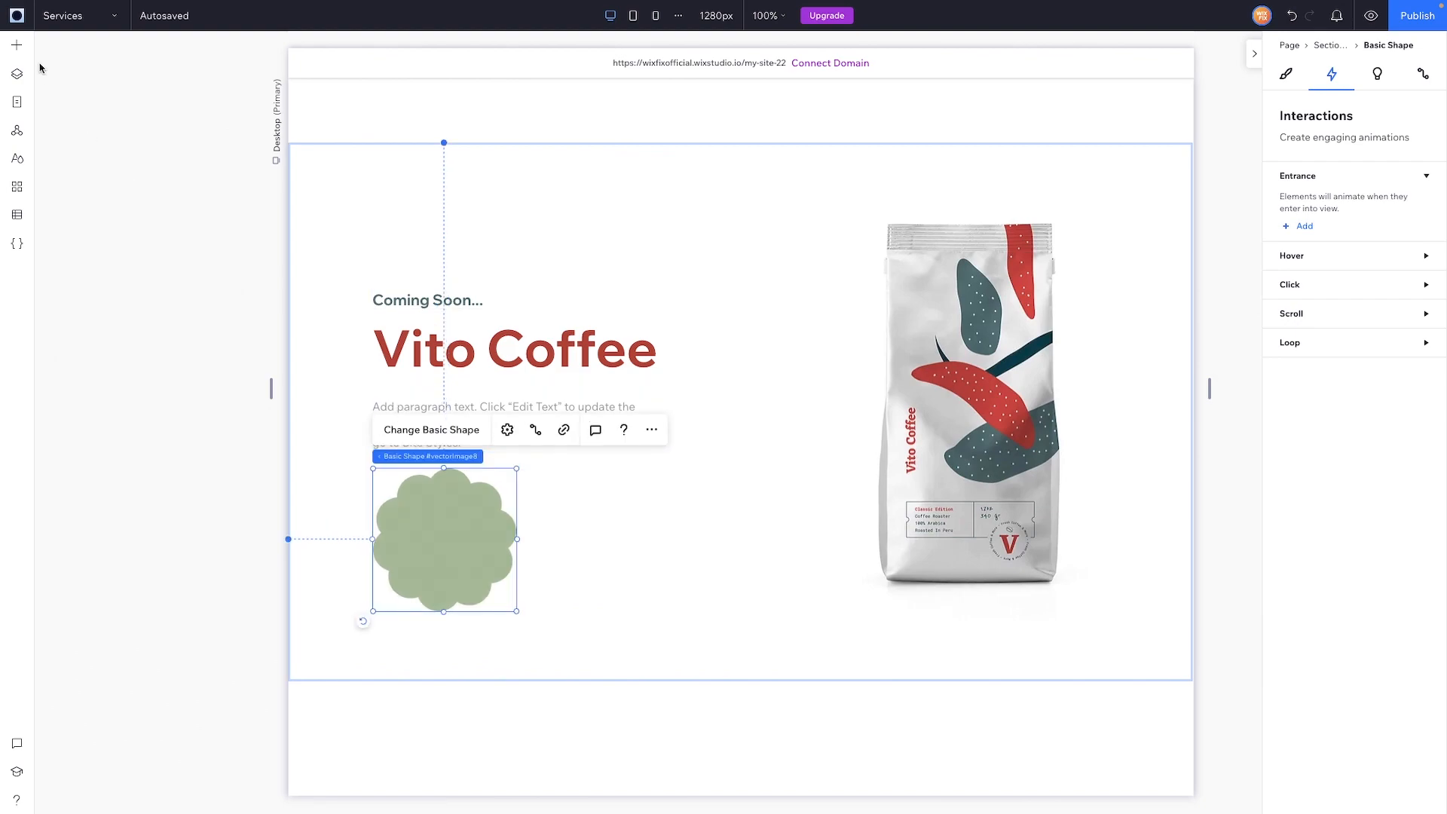
# Fill the scalloped shape with the saved dark teal color #446061.
pyautogui.click(1286, 74)
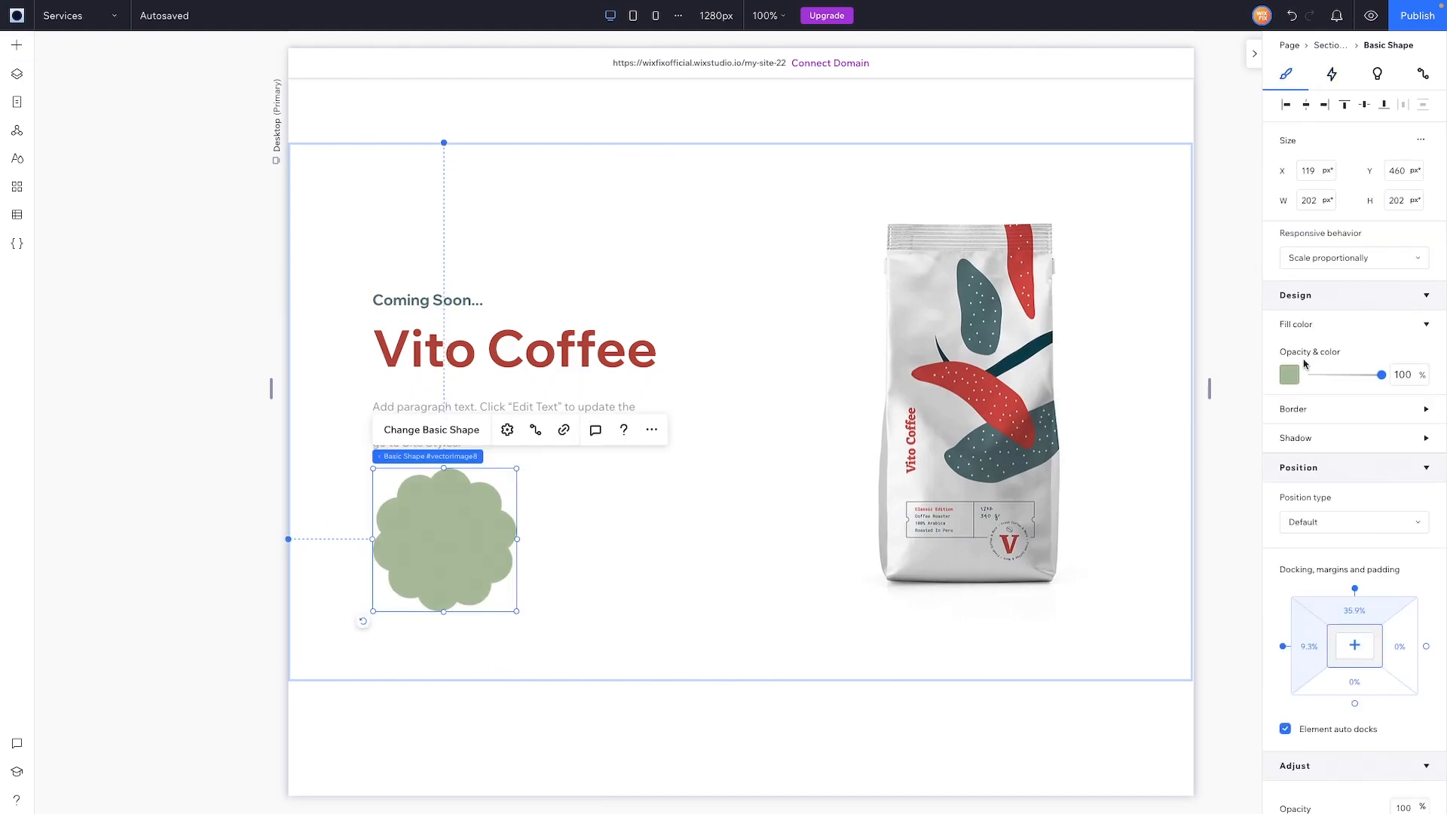
pyautogui.click(1288, 374)
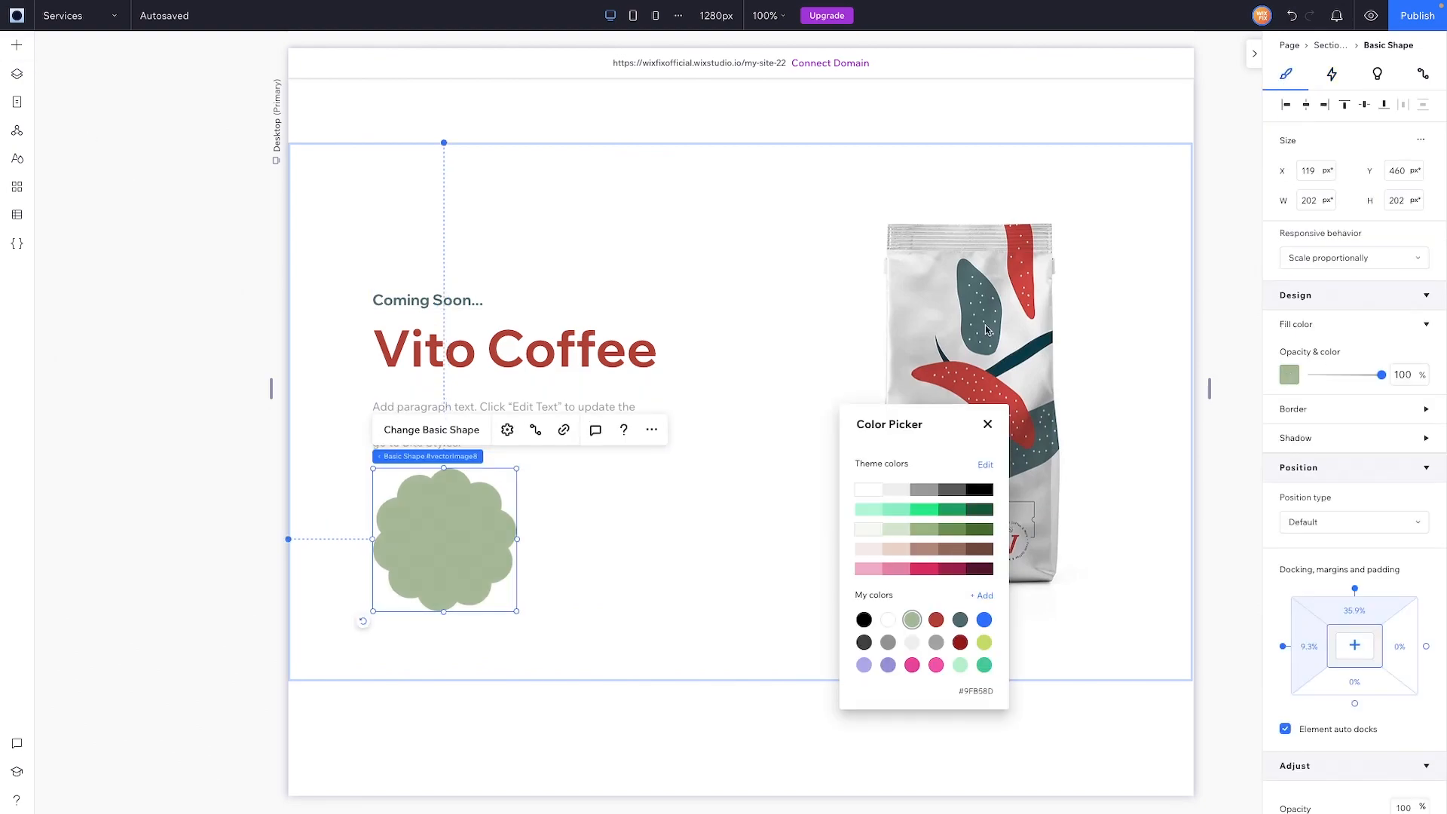
pyautogui.click(960, 619)
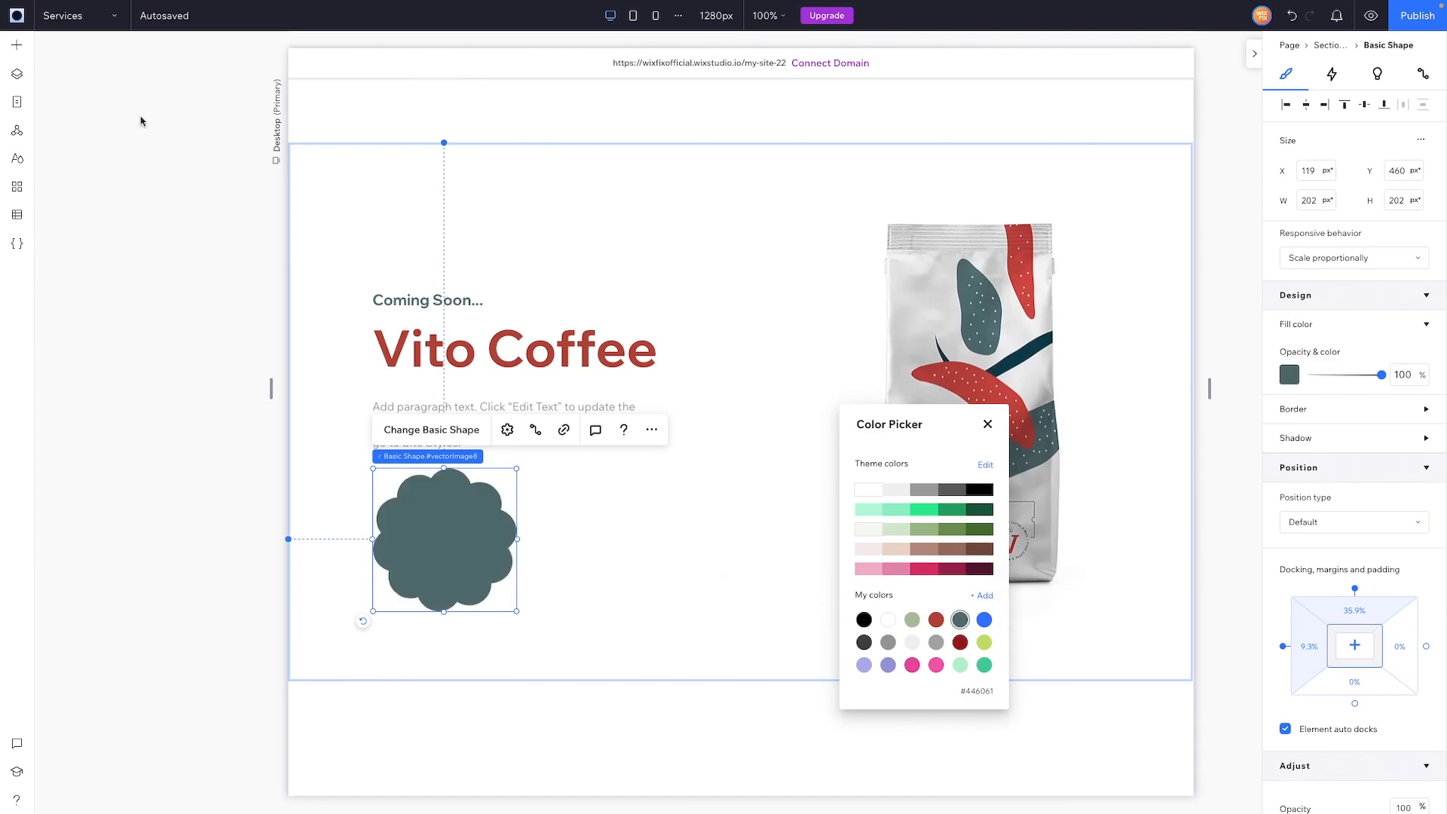
# Add a text element between the scalloped shape and the coffee bag, reading "Pre-Order Today" on two lines.
pyautogui.click(23, 53)
pyautogui.click(23, 53)
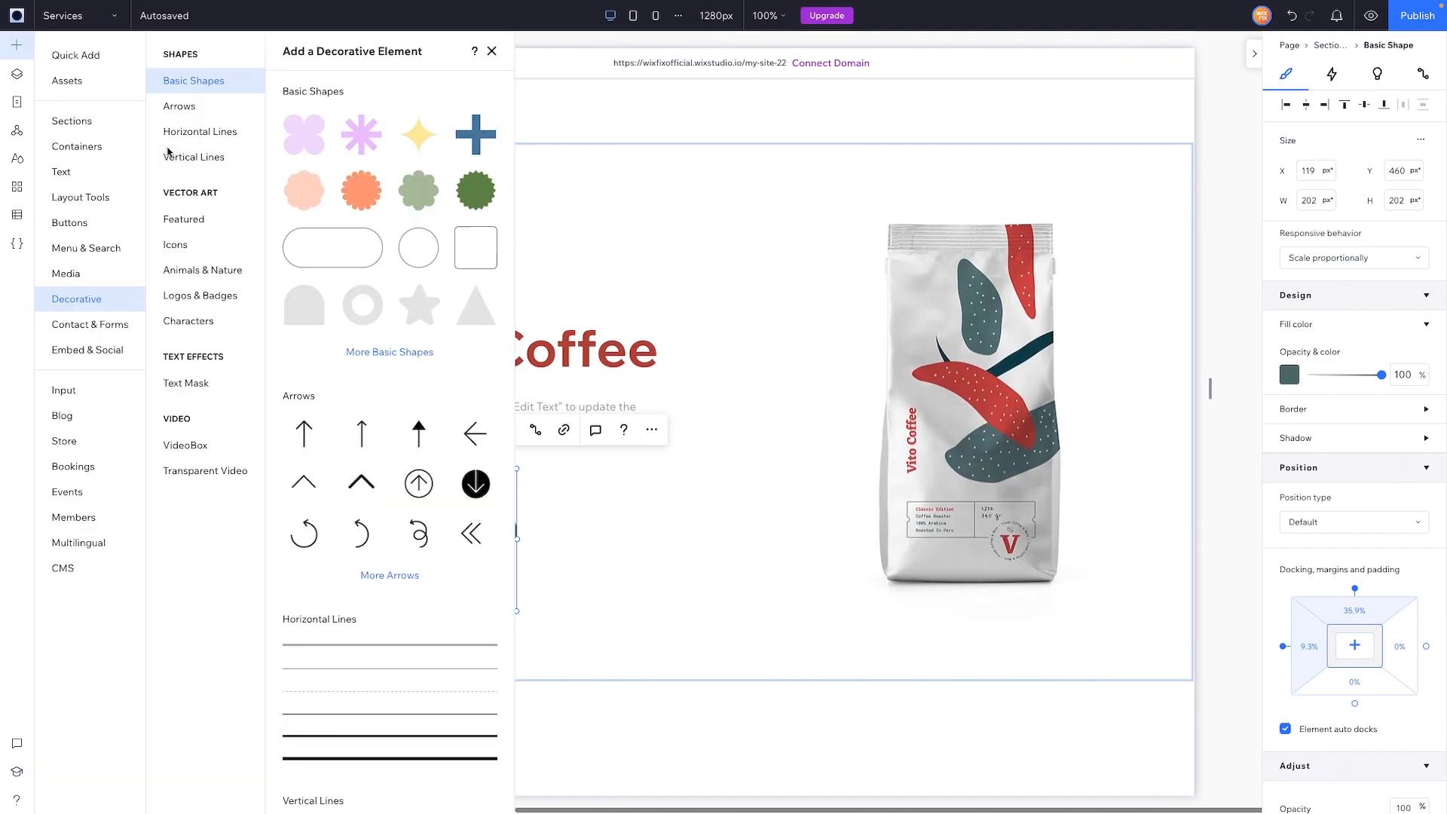
pyautogui.click(77, 55)
pyautogui.moveTo(345, 175); pyautogui.dragTo(730, 561)
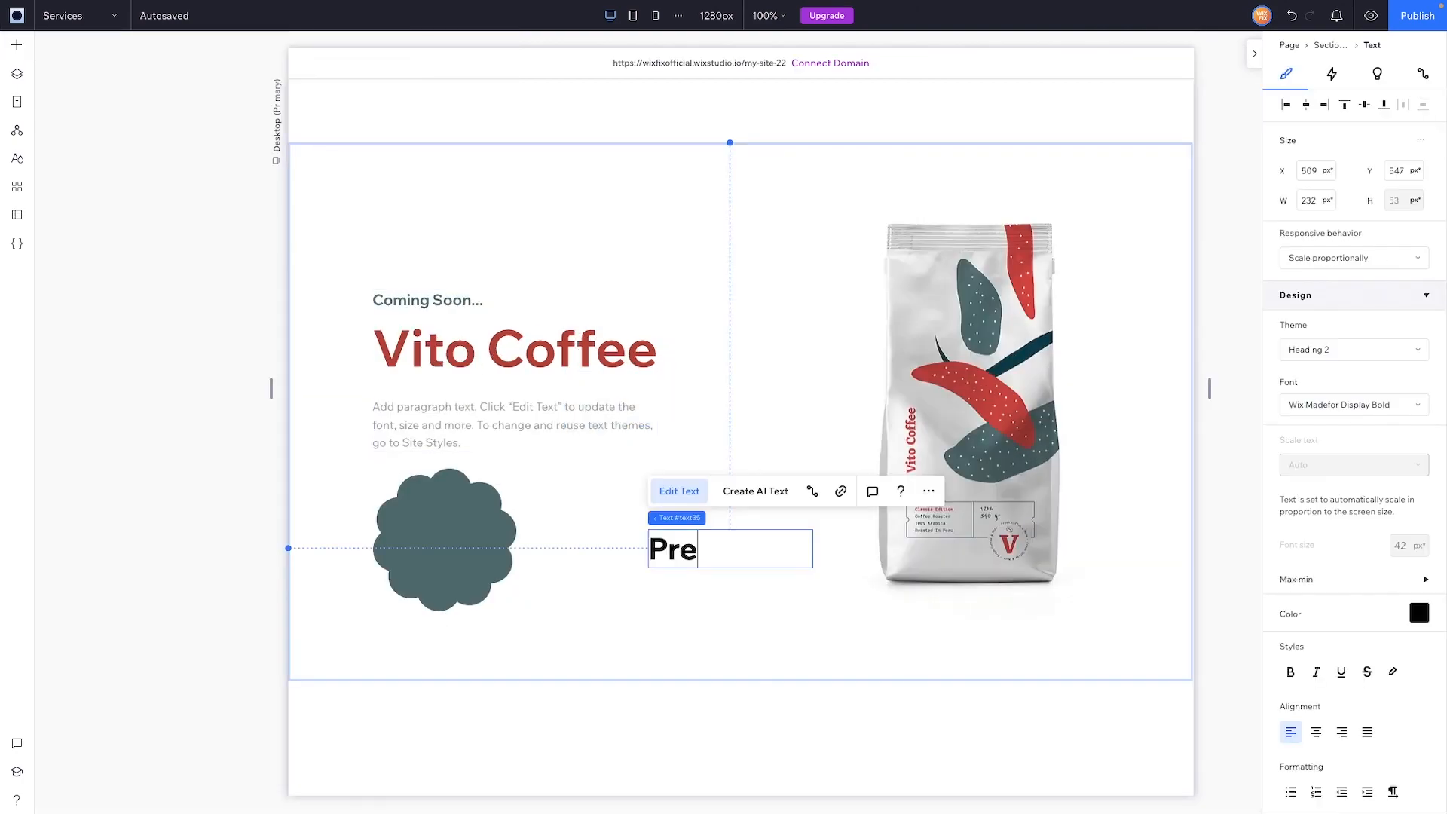
pyautogui.write('Order')
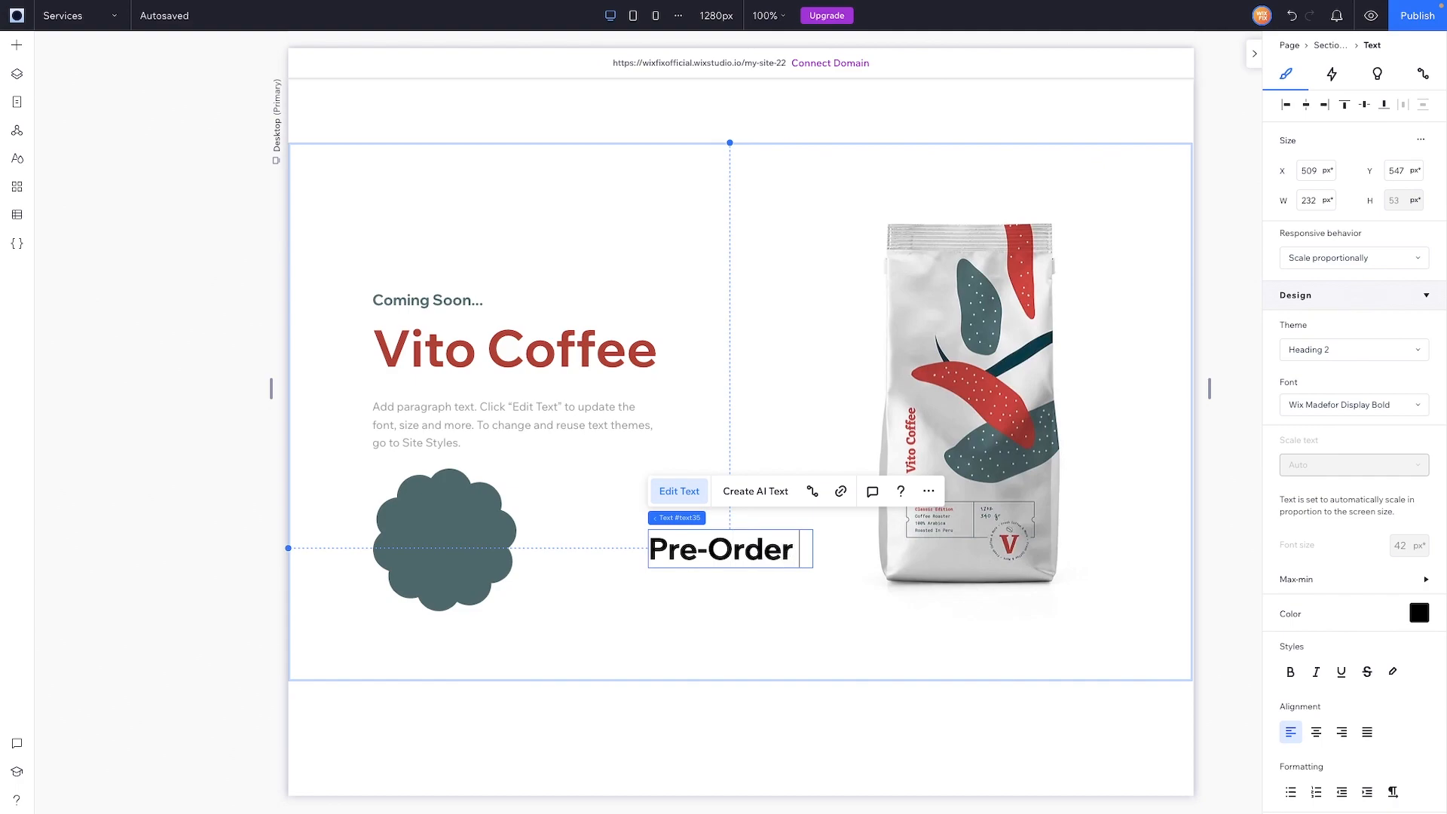
pyautogui.press('Return')
pyautogui.write('Today')
# Center-align the whole "Pre-Order Today" text and color it white (#FFFFFF).
pyautogui.hotkey('ctrl', 'a')
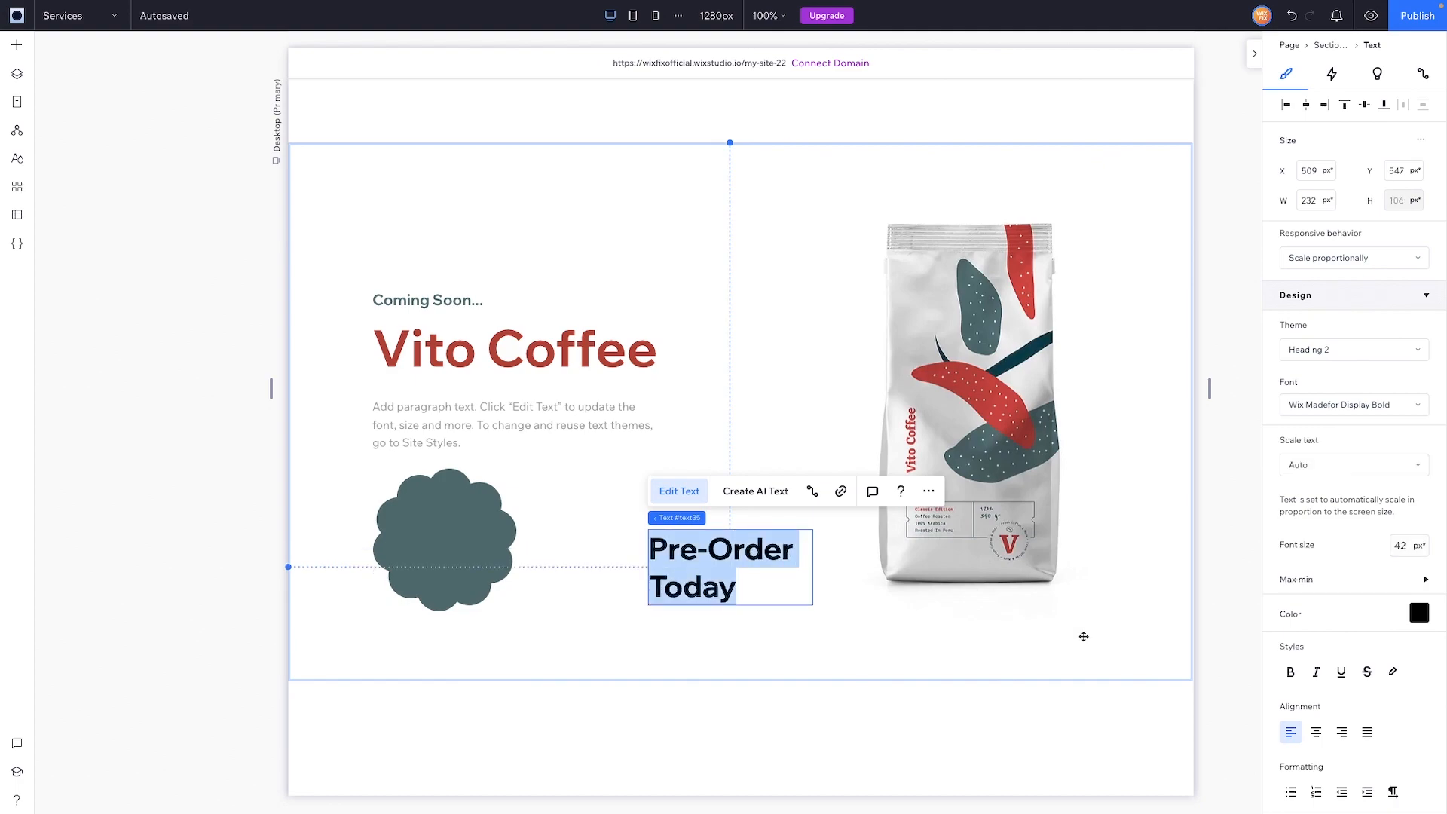
pyautogui.click(1316, 732)
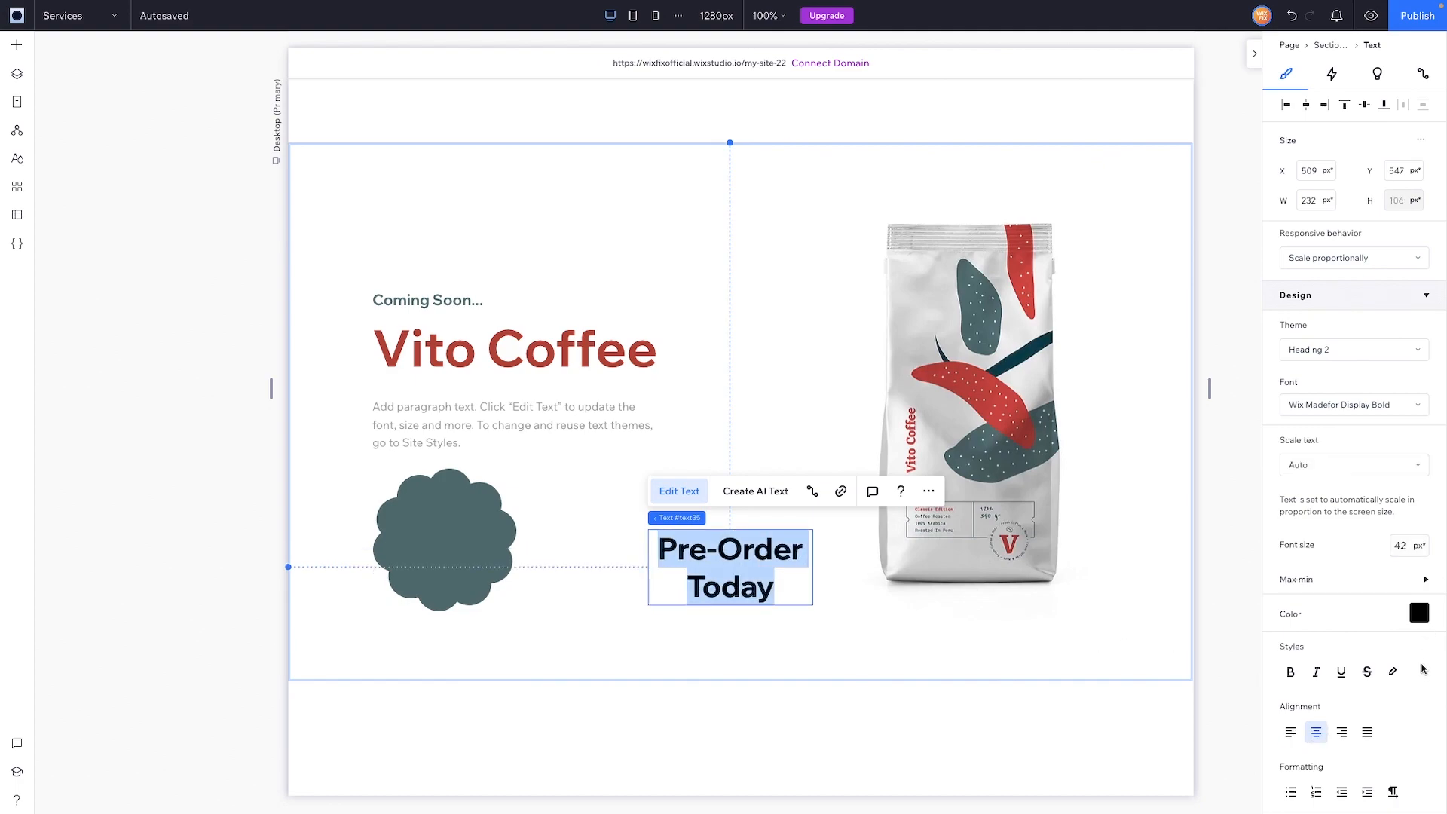
pyautogui.click(1419, 612)
pyautogui.click(1306, 594)
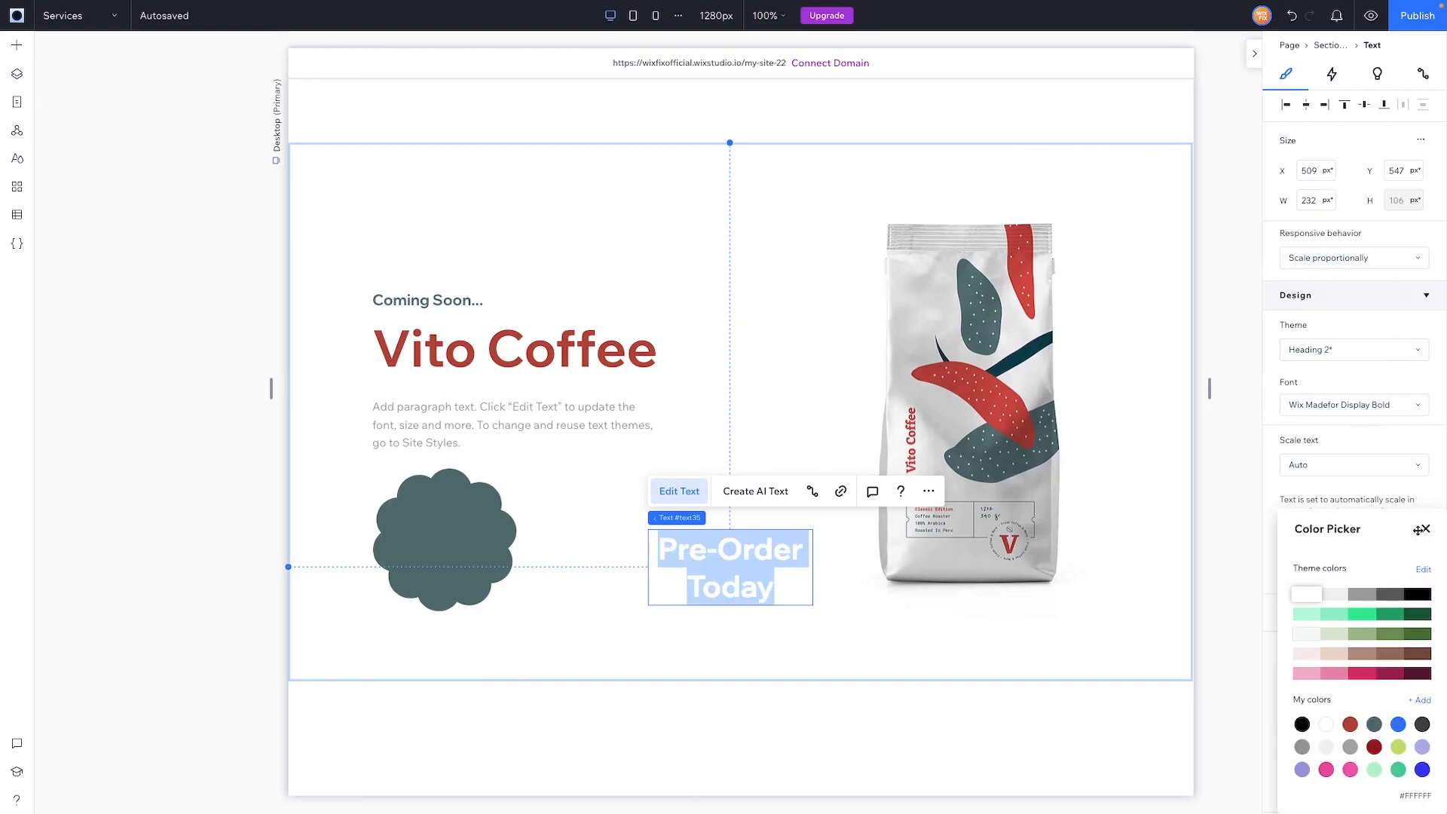
pyautogui.click(1425, 529)
# Set the "Pre-Order Today" text's font size to 24 px and place it centered on the scalloped shape.
pyautogui.click(1407, 546)
pyautogui.write('36')
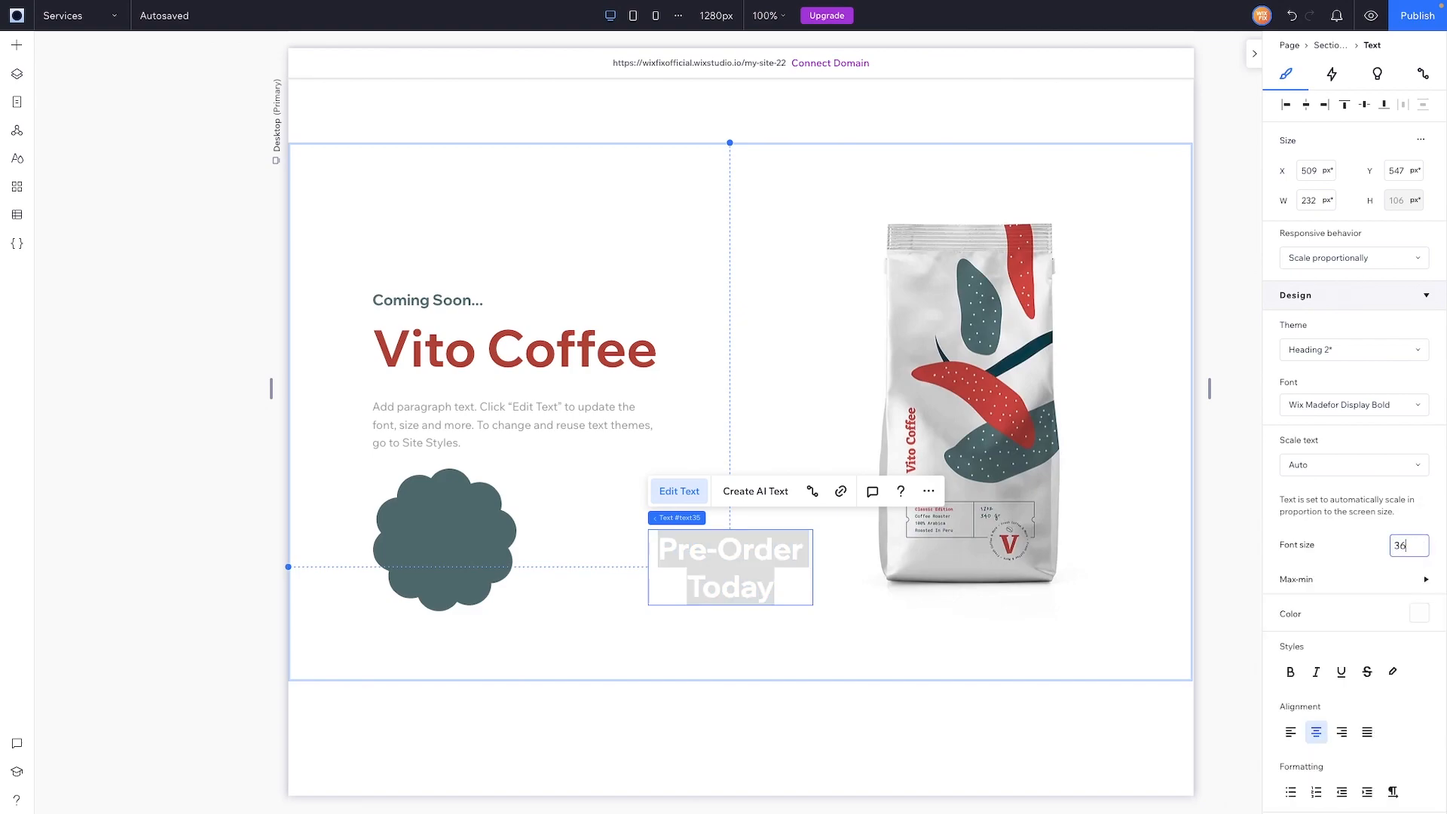
pyautogui.press('Return')
pyautogui.click(1405, 548)
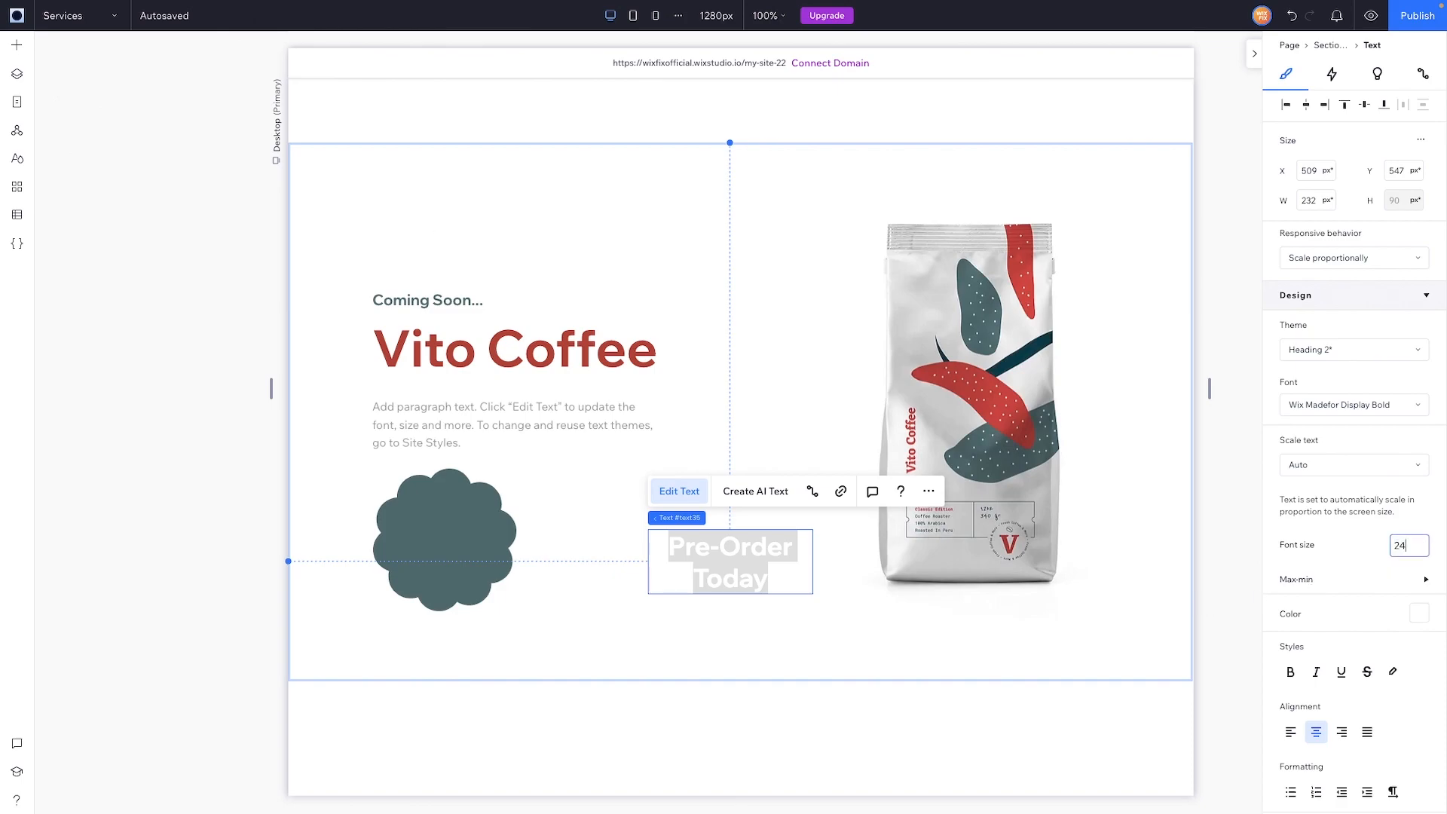
pyautogui.press('Return')
pyautogui.moveTo(812, 540); pyautogui.dragTo(447, 533)
pyautogui.click(443, 588)
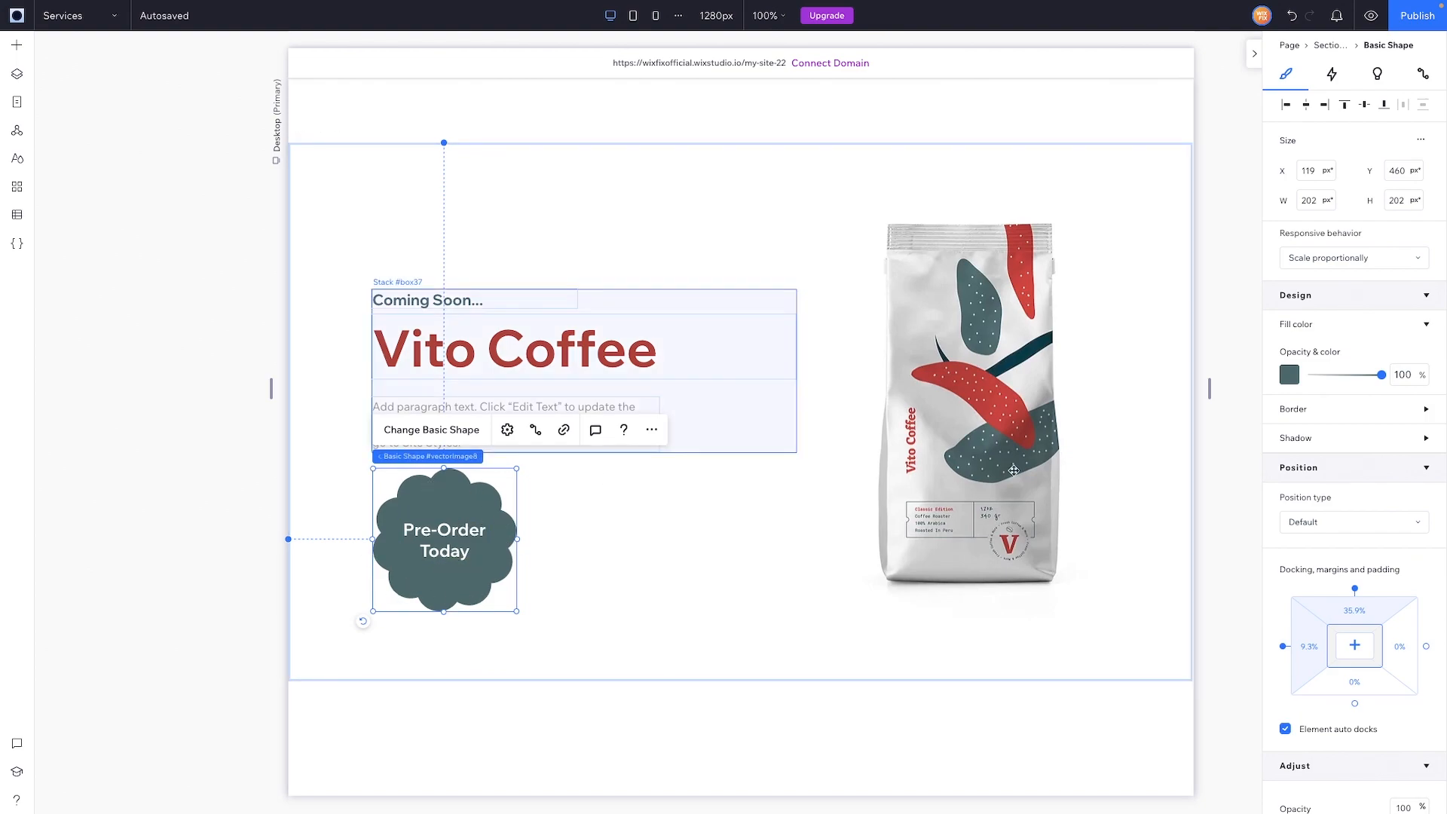
# Add a looping Spin animation to the scalloped shape and check its direction options, keeping Clockwise.
pyautogui.click(1331, 76)
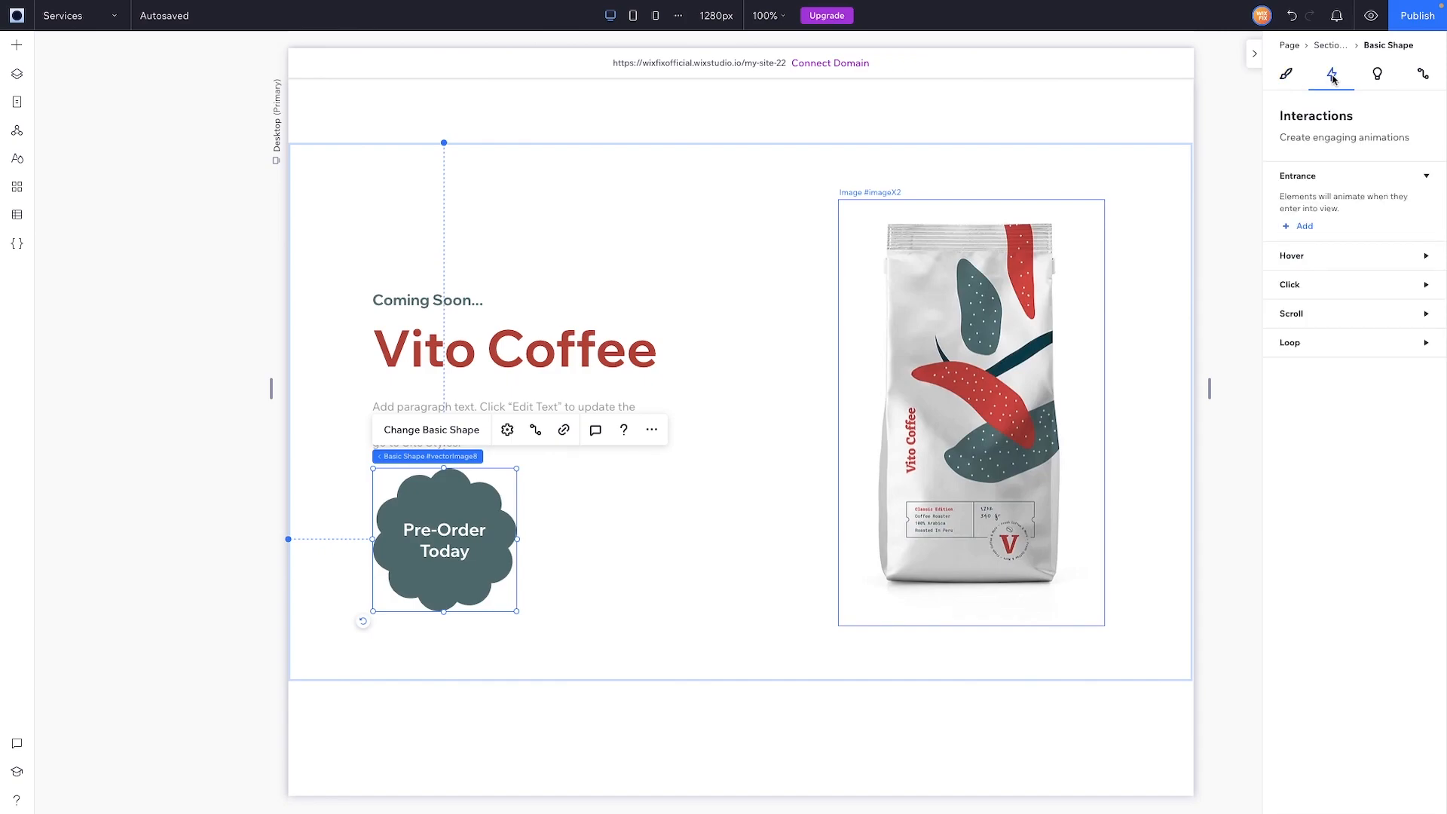
pyautogui.click(1315, 347)
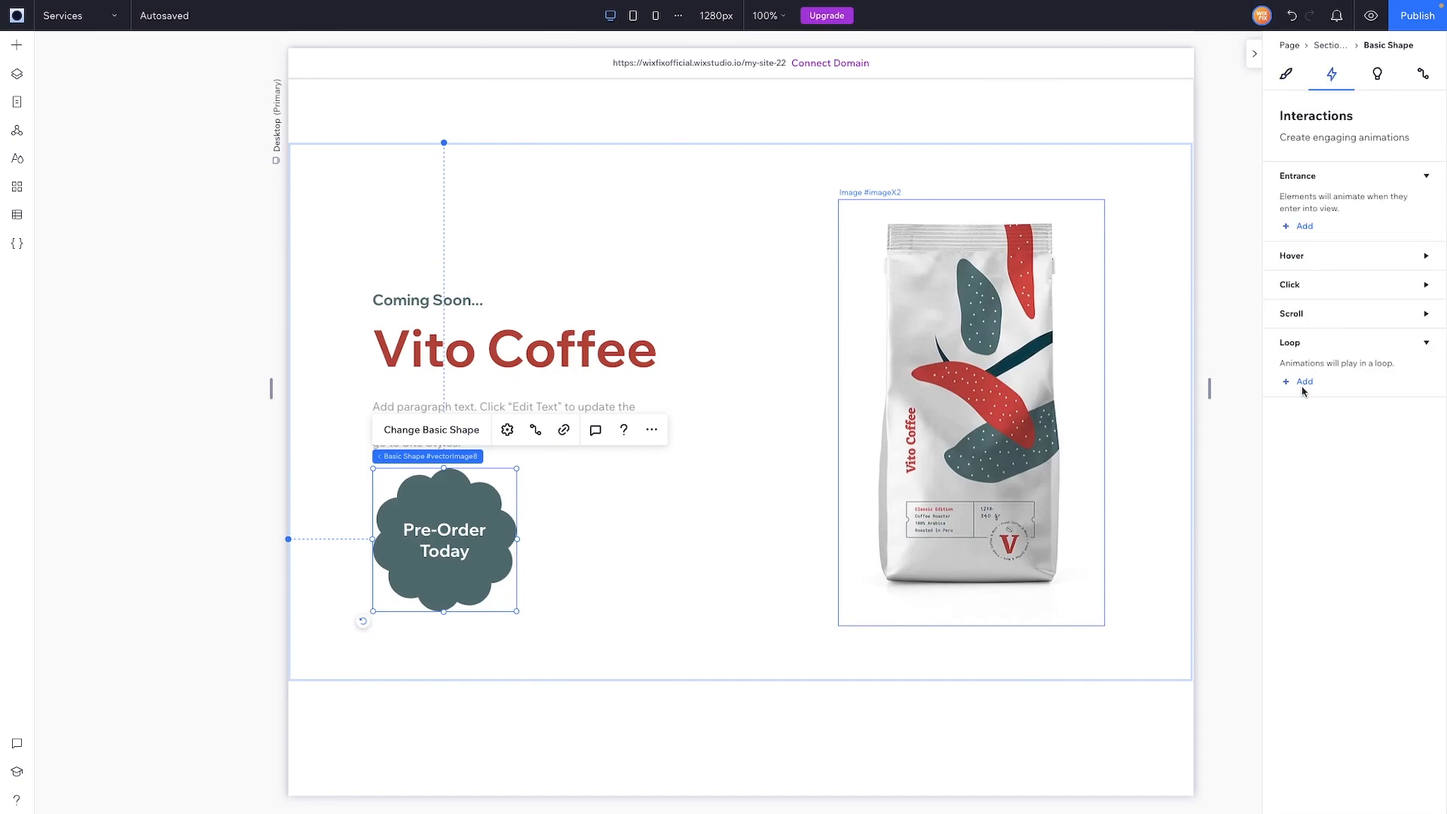
pyautogui.click(1303, 383)
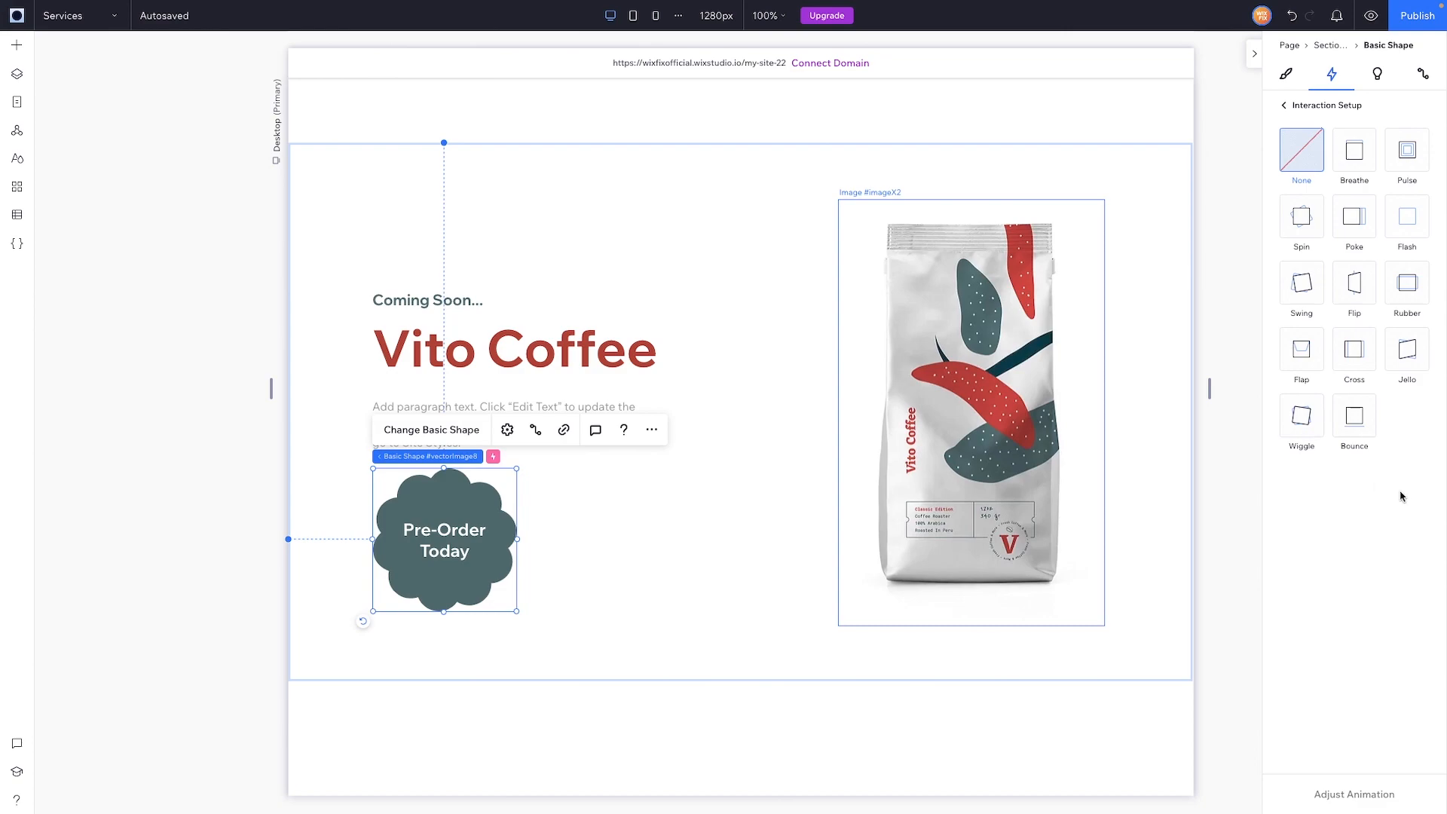
pyautogui.click(1301, 217)
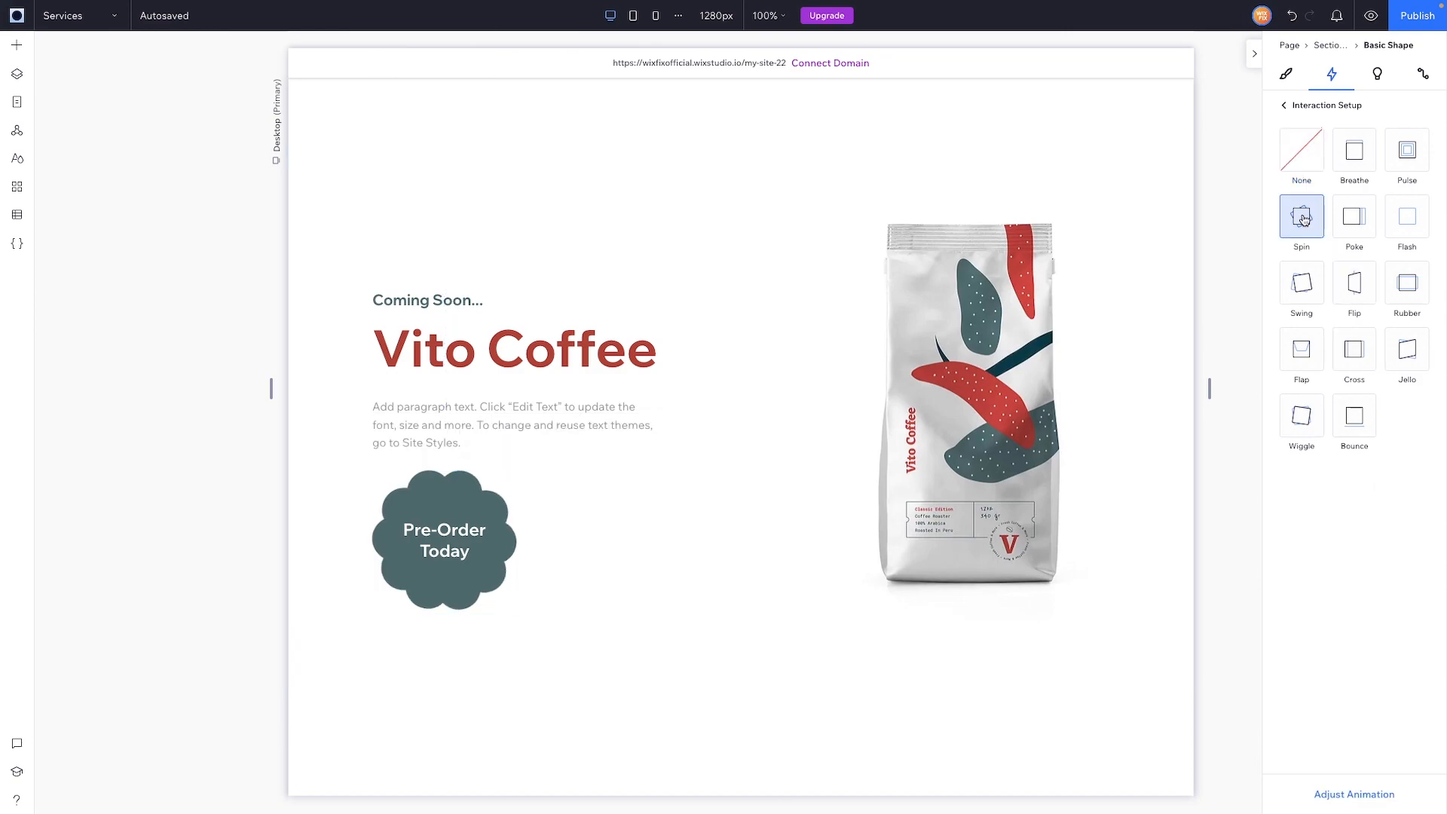
pyautogui.click(1345, 794)
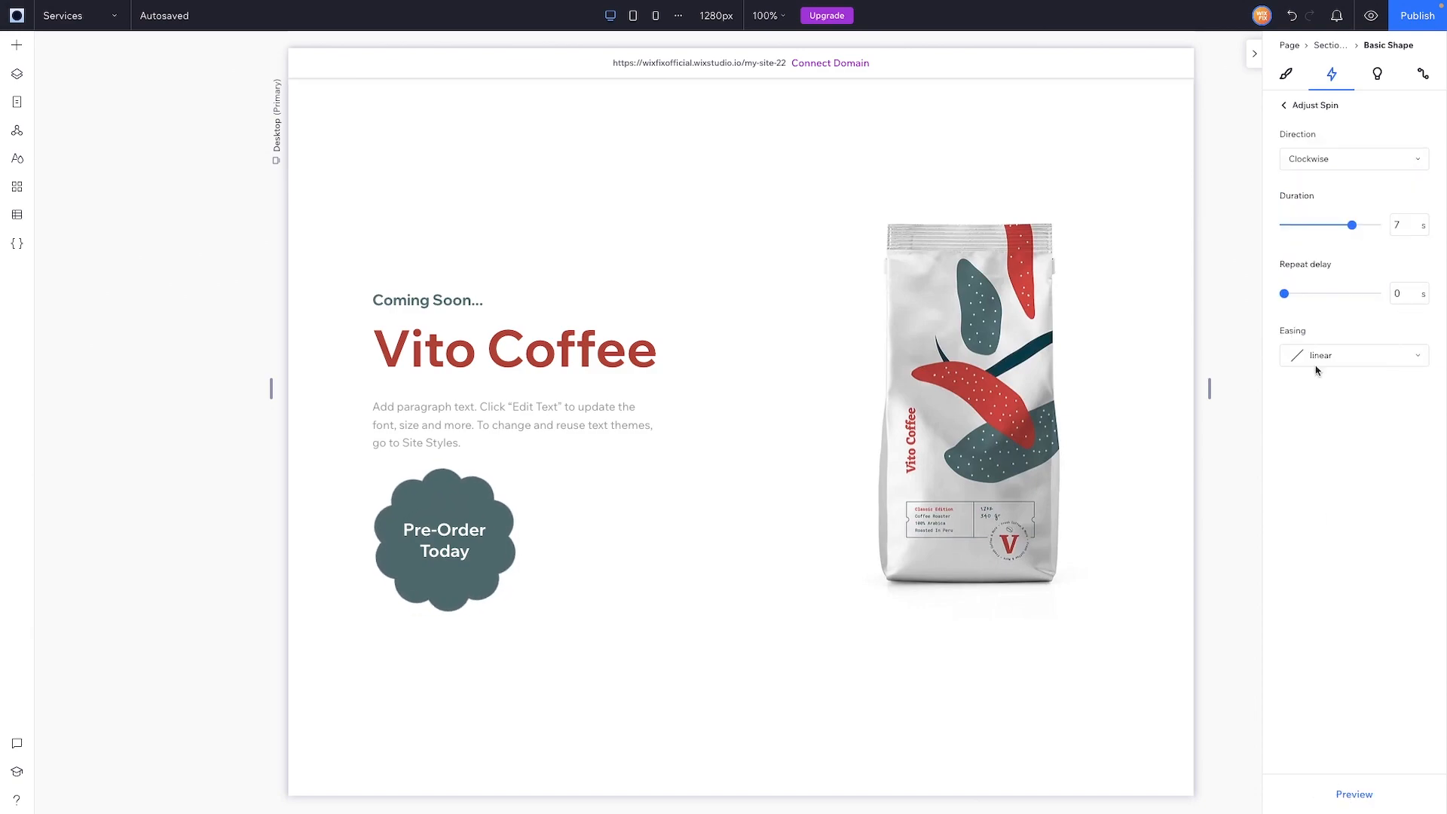
pyautogui.click(1310, 160)
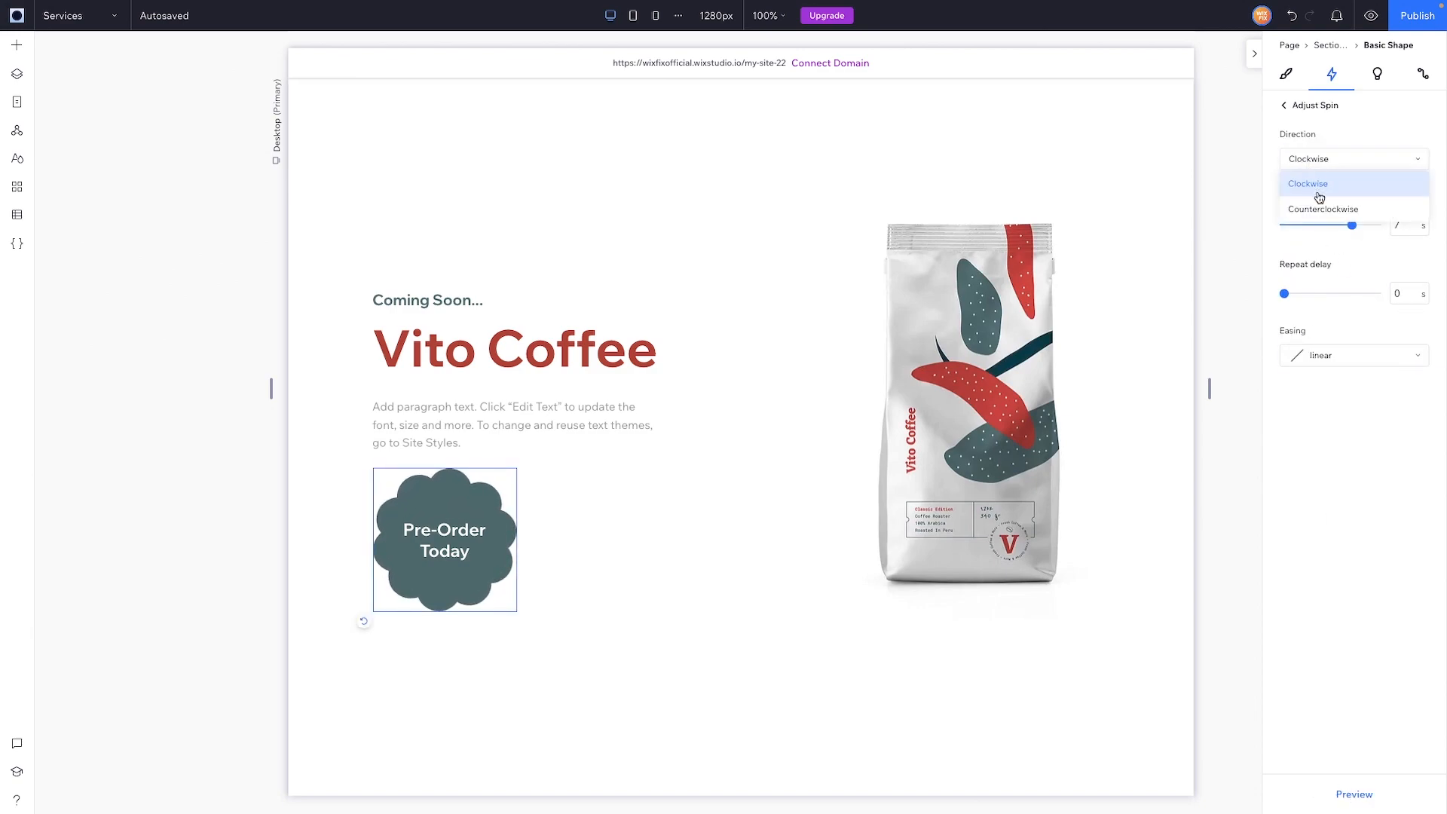
pyautogui.click(1347, 136)
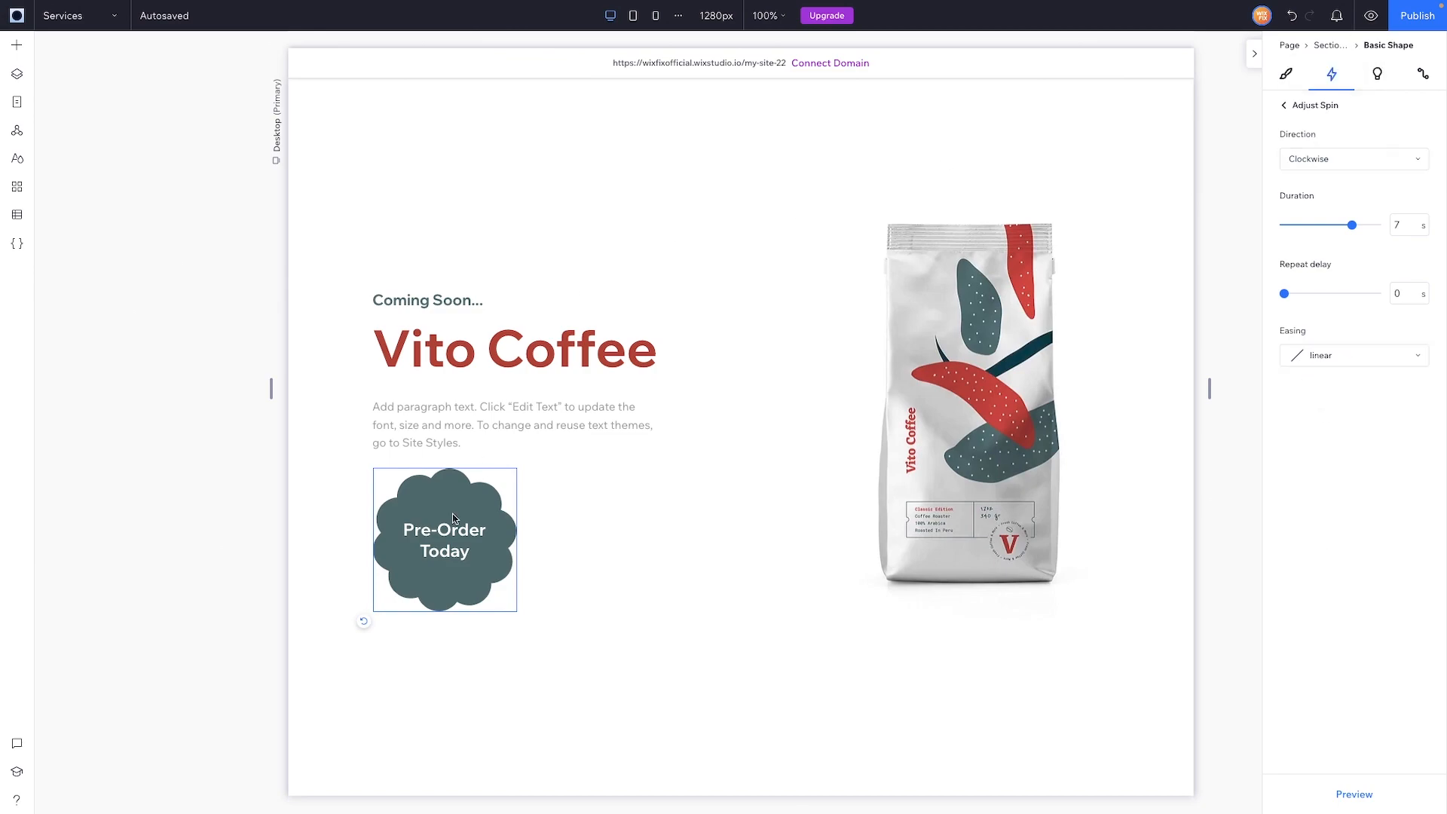
# Group the "Pre-Order Today" text with the scalloped shape in a container and add it to the stack holding the Vito Coffee texts.
pyautogui.click(432, 532)
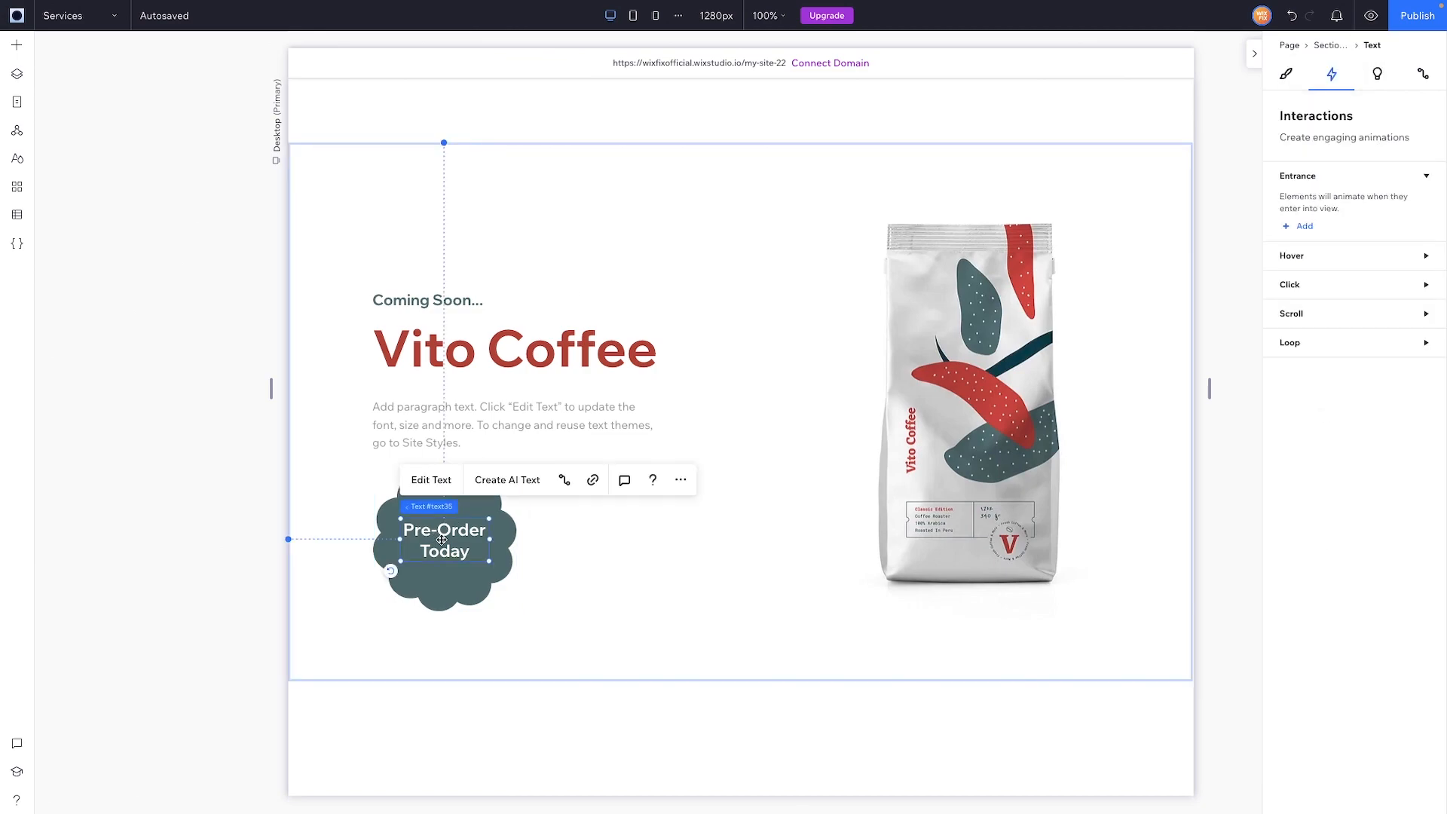
pyautogui.keyDown('shift'); pyautogui.click(390, 511); pyautogui.keyUp('shift')
pyautogui.click(437, 428)
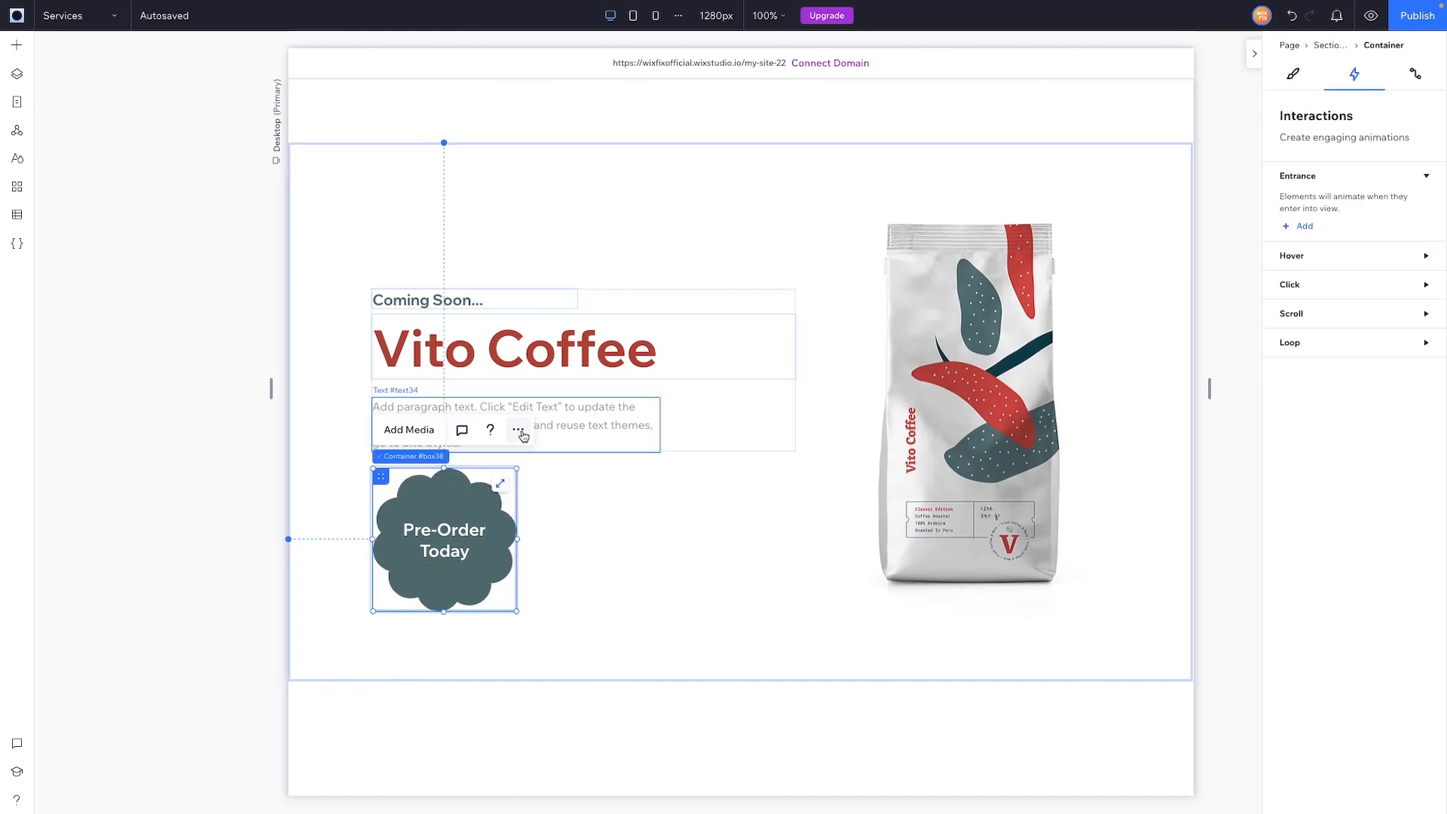
pyautogui.keyDown('shift'); pyautogui.click(429, 384); pyautogui.keyUp('shift')
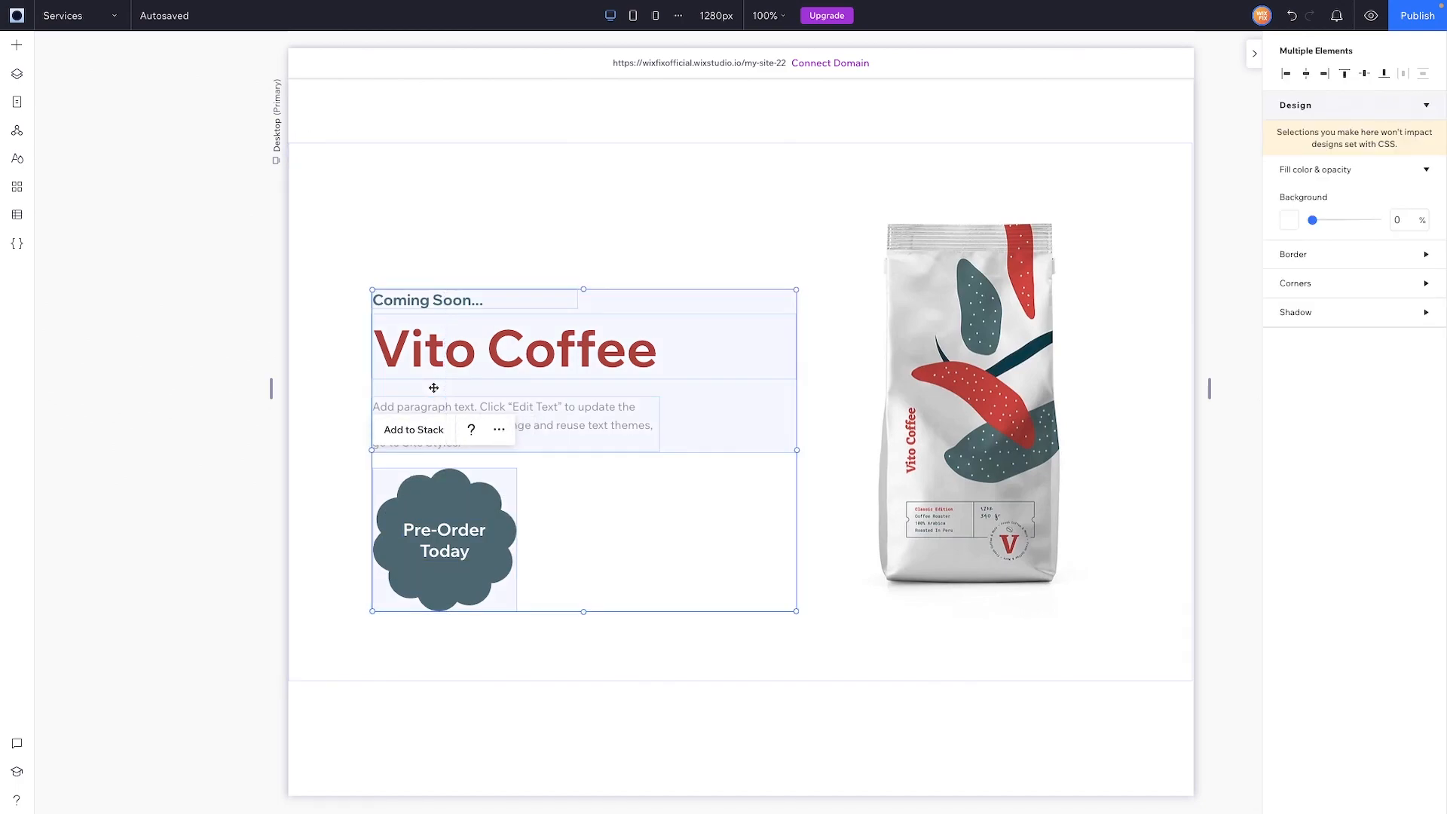
pyautogui.click(399, 259)
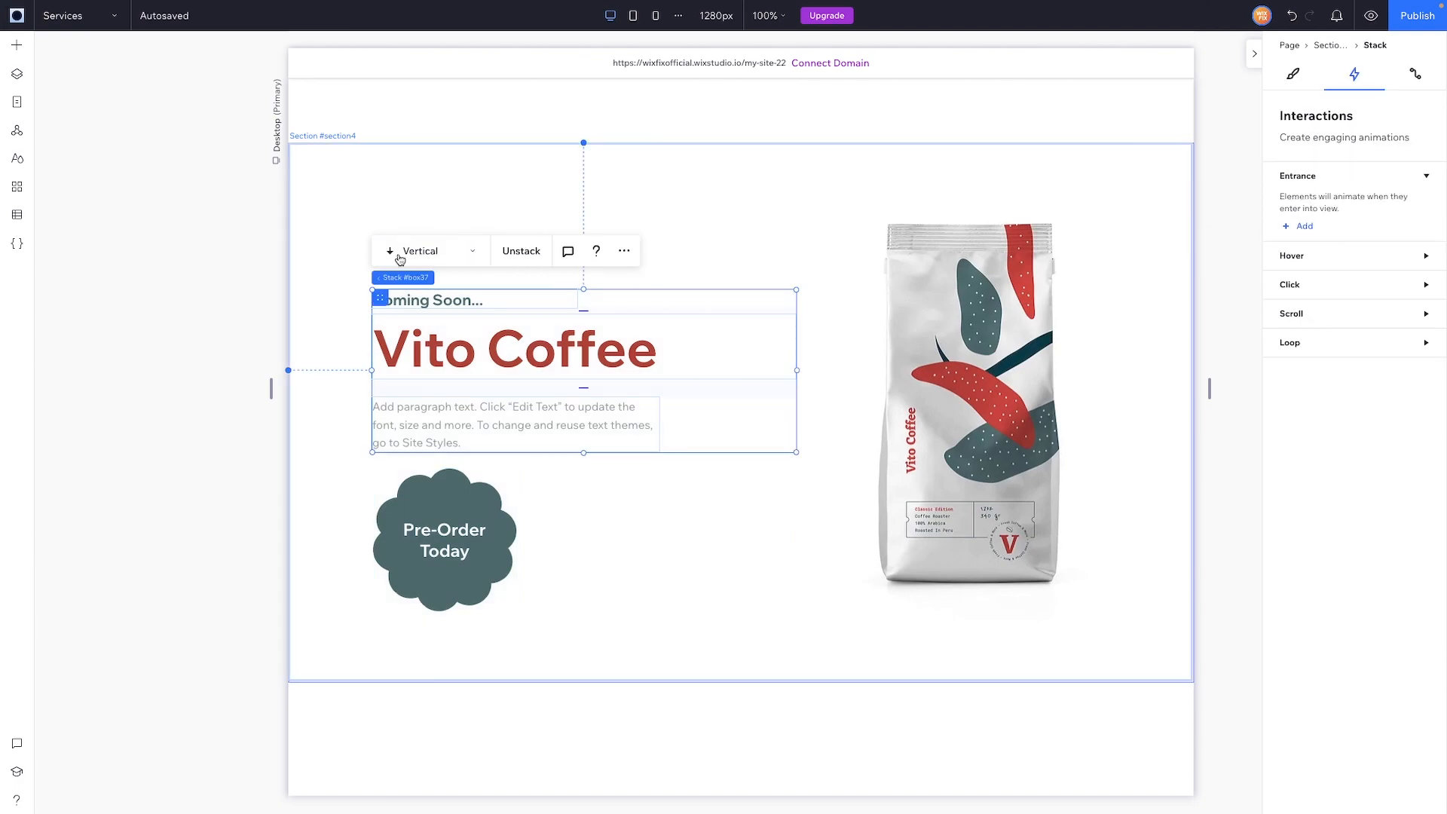
# Center the whole stack vertically within its section and preview the page.
pyautogui.click(1294, 73)
pyautogui.click(1365, 106)
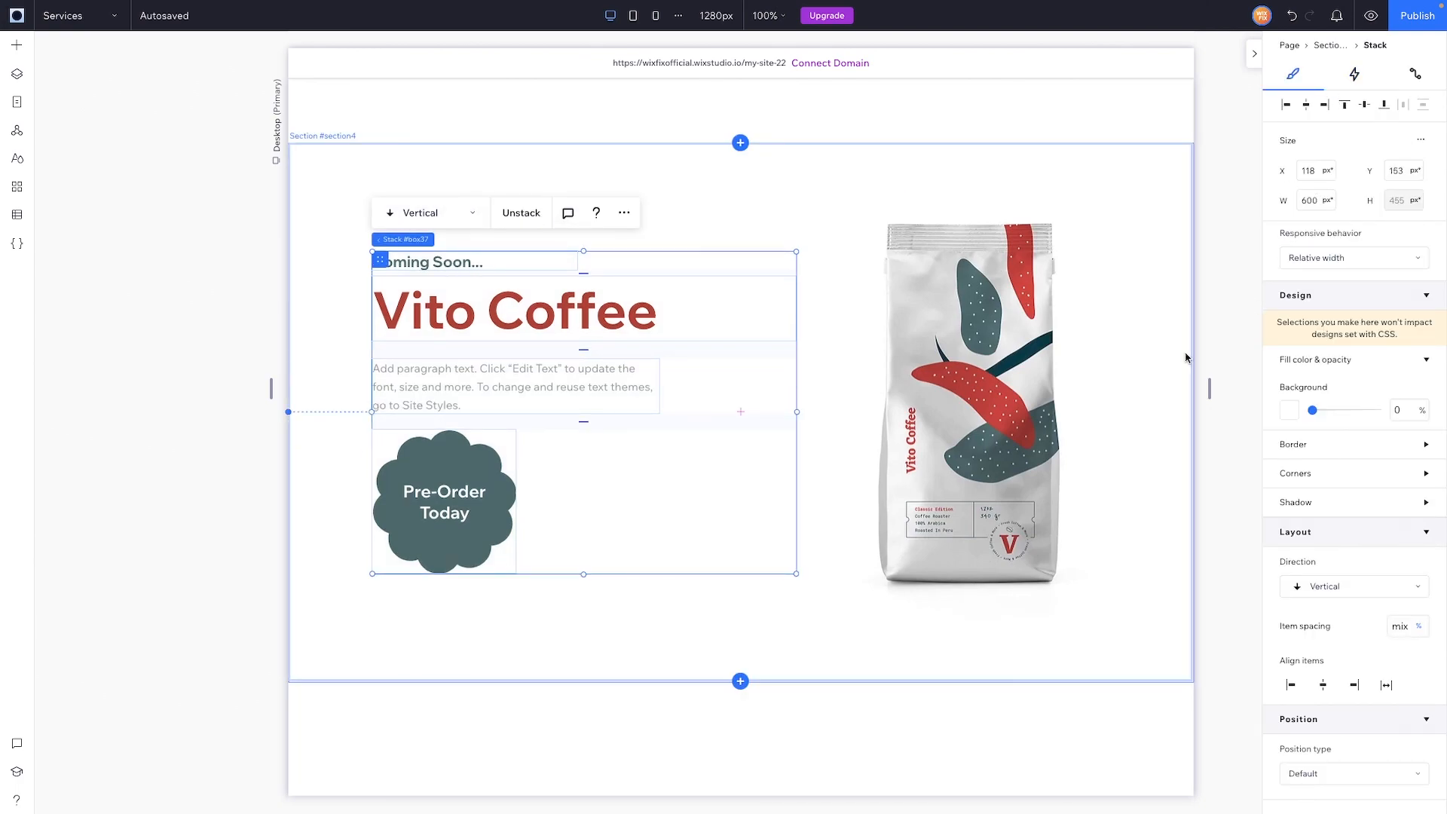
pyautogui.click(1372, 16)
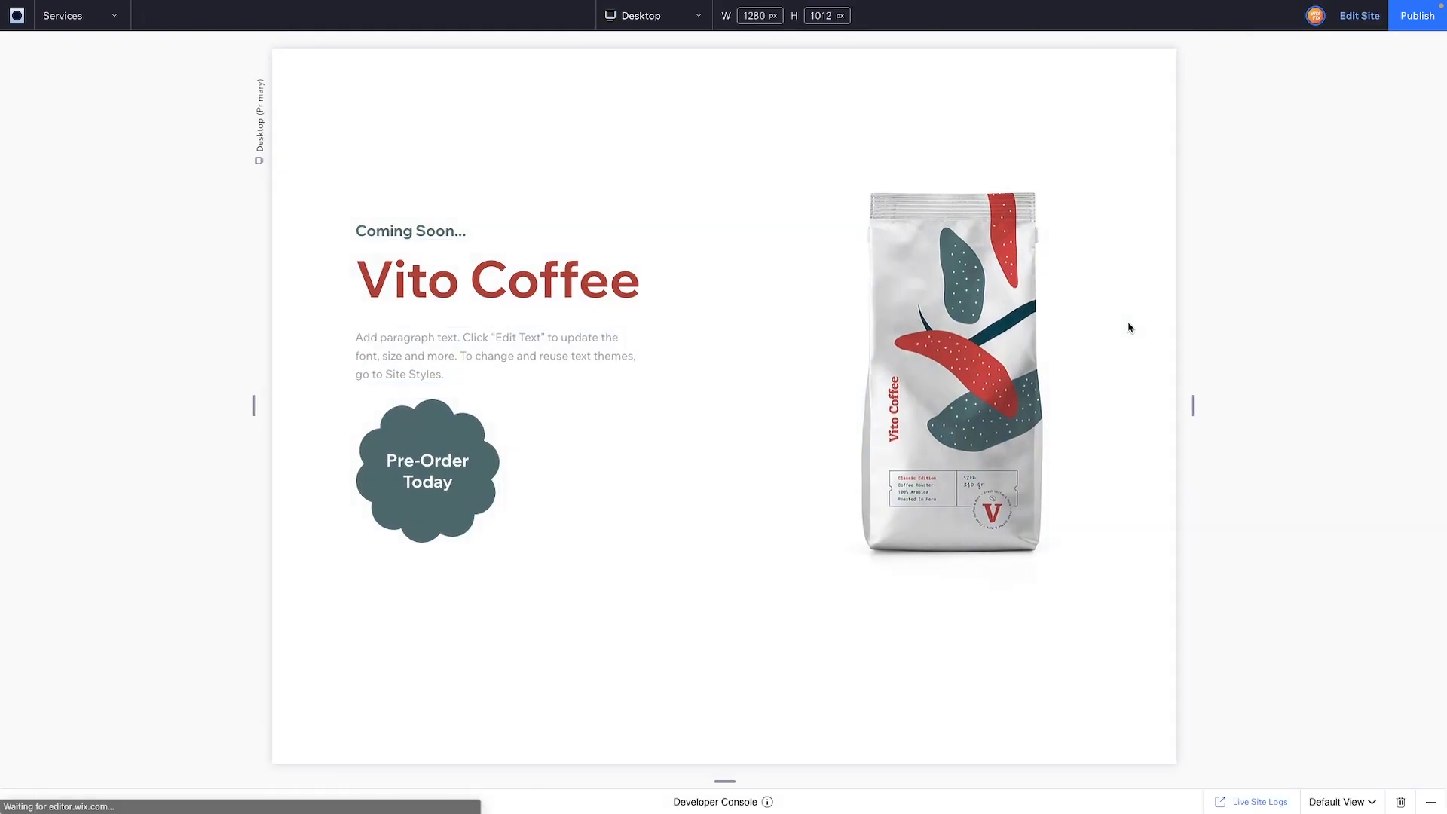